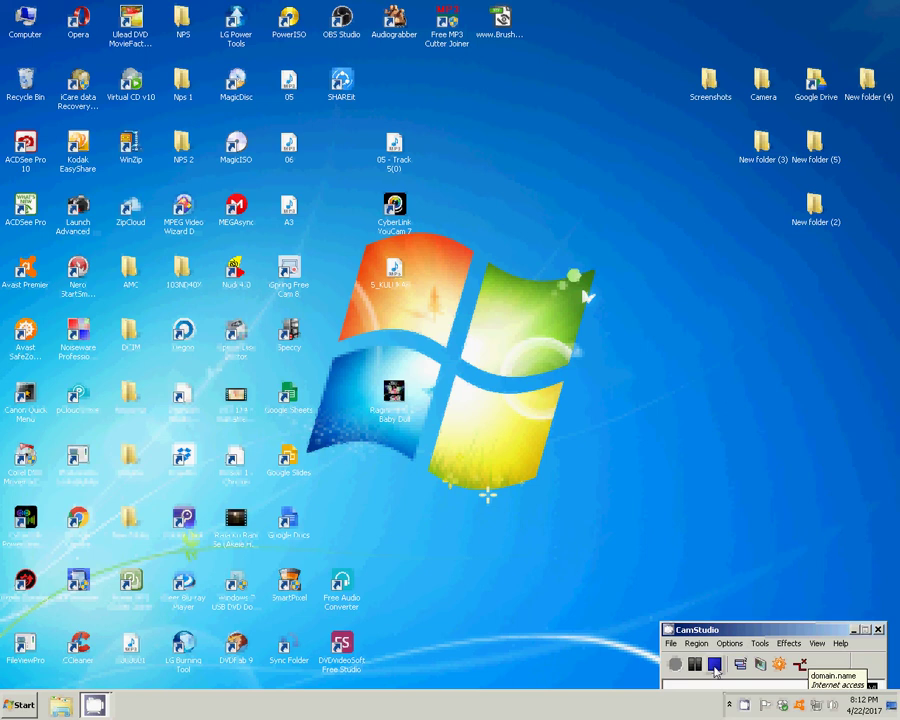
Launch Adobe Photoshop CS5.1 from the Windows 7 Start menu's All Programs list.
key(super)
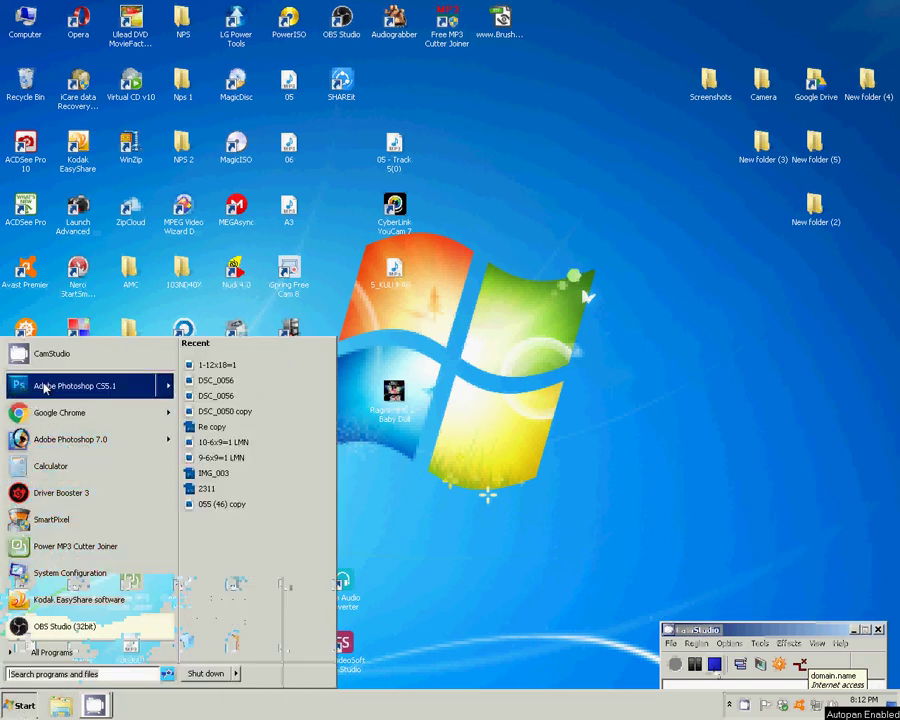
click(50, 652)
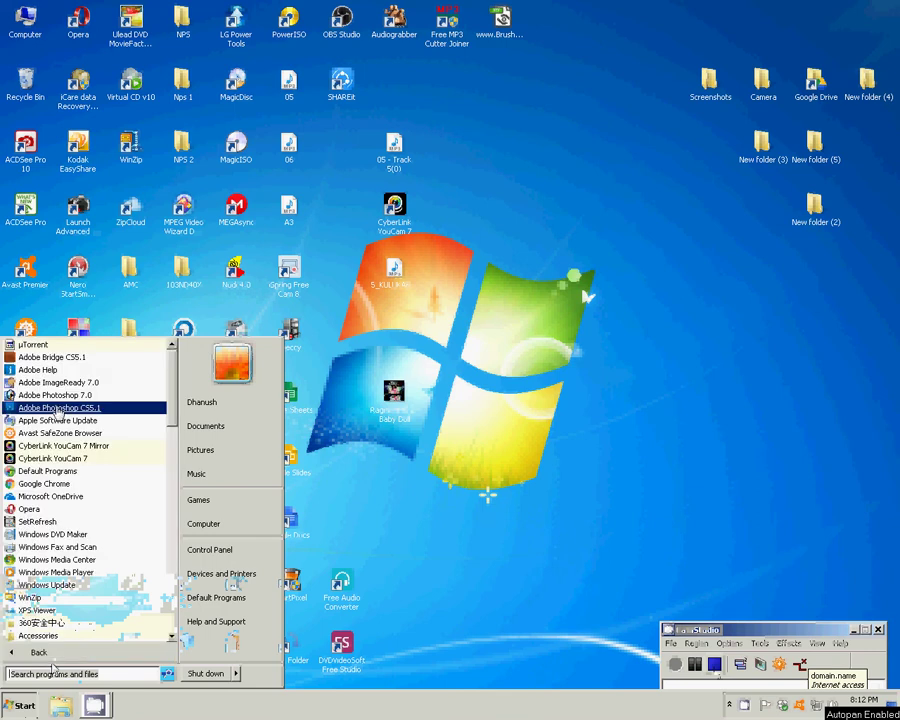
click(57, 408)
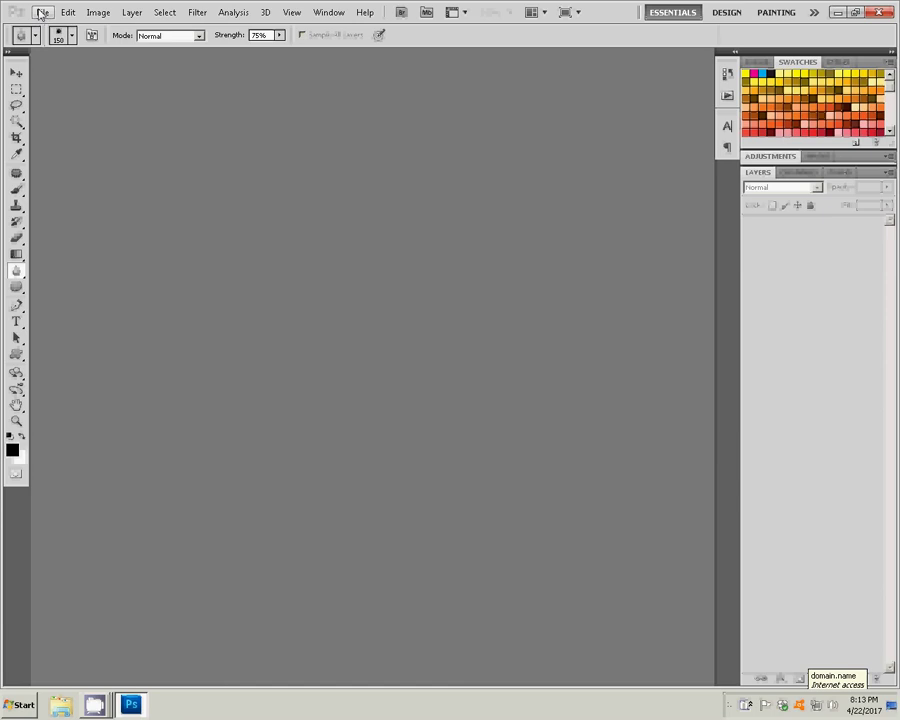
Start a new document with the Photo preset selected.
click(41, 13)
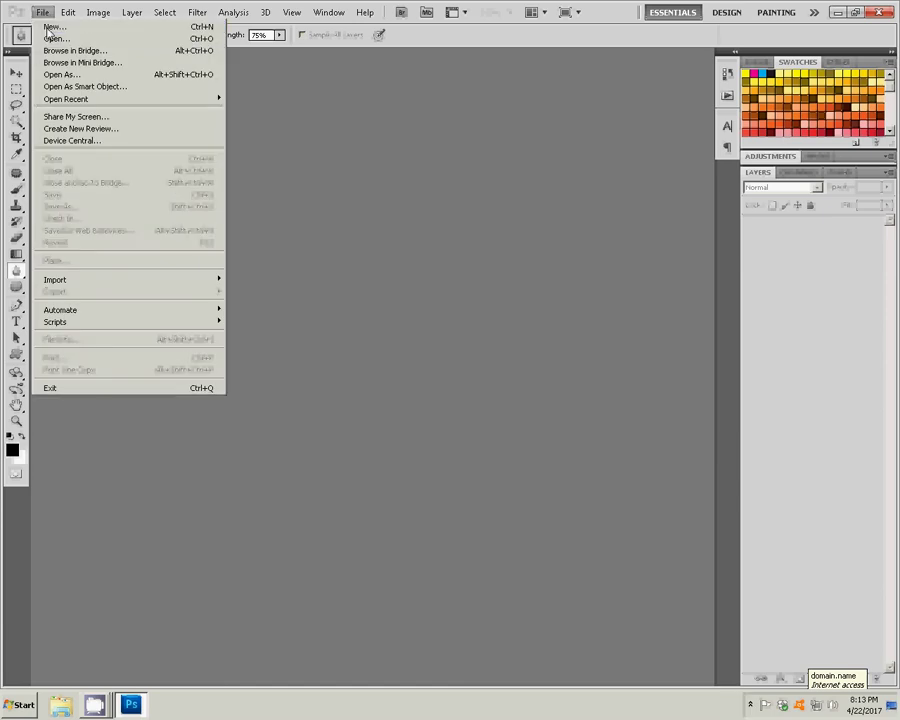
key(ctrl+n)
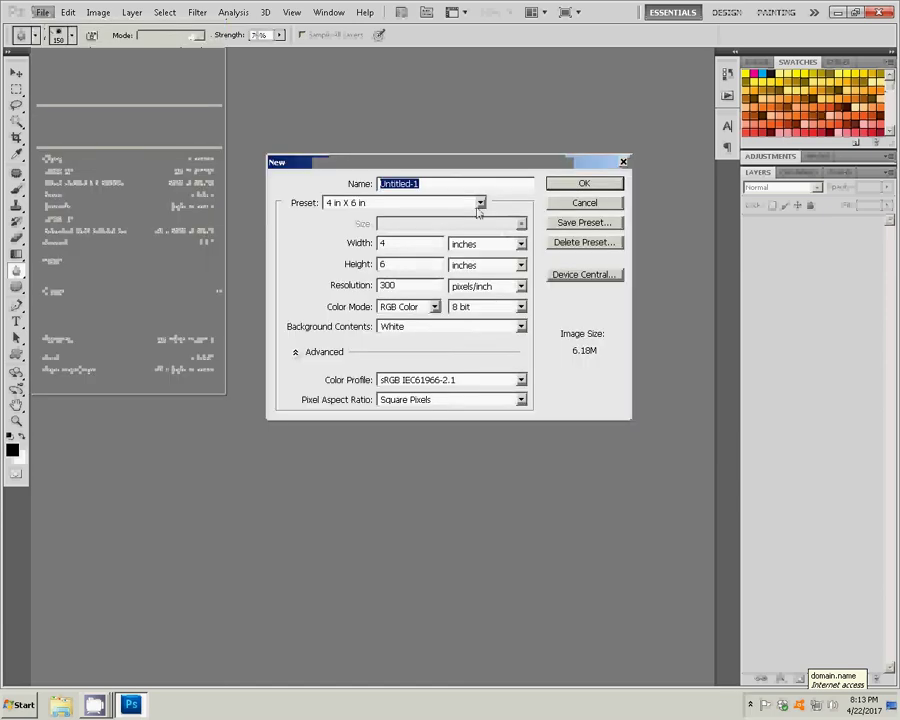
click(480, 203)
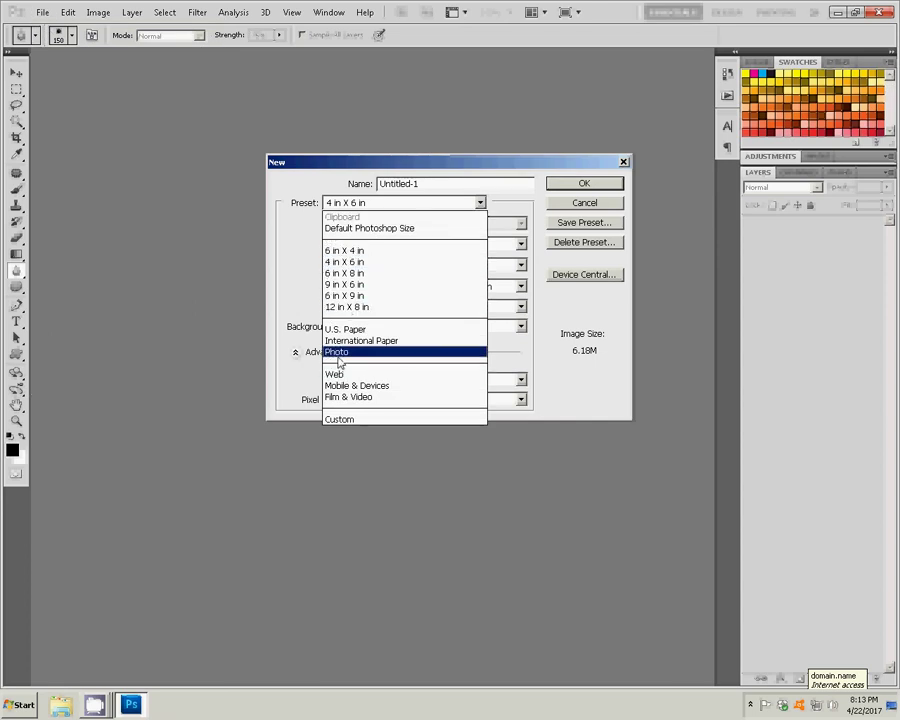
click(338, 352)
click(521, 226)
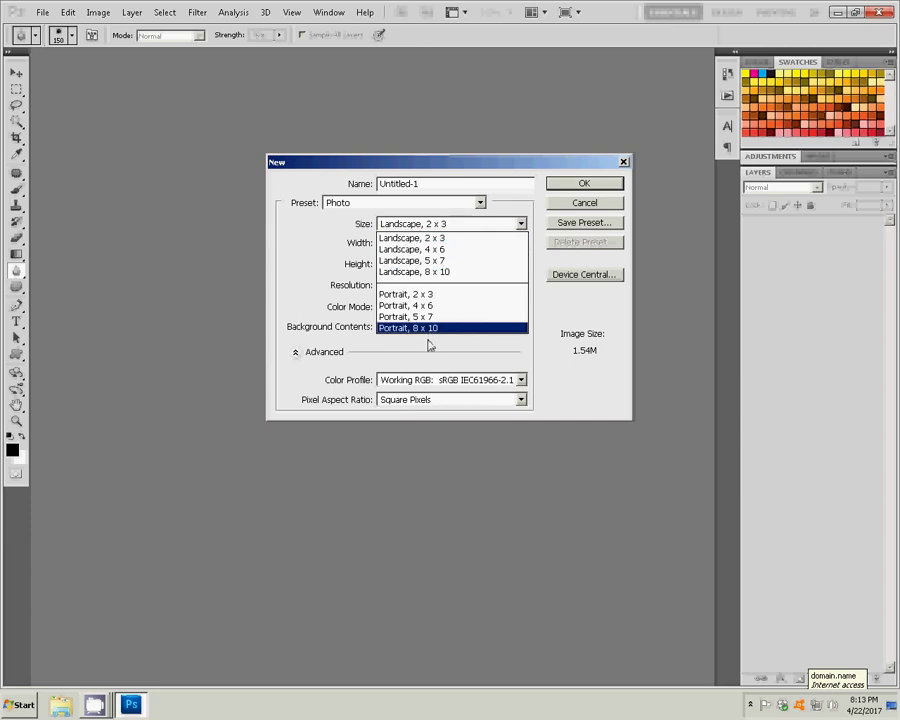
click(488, 202)
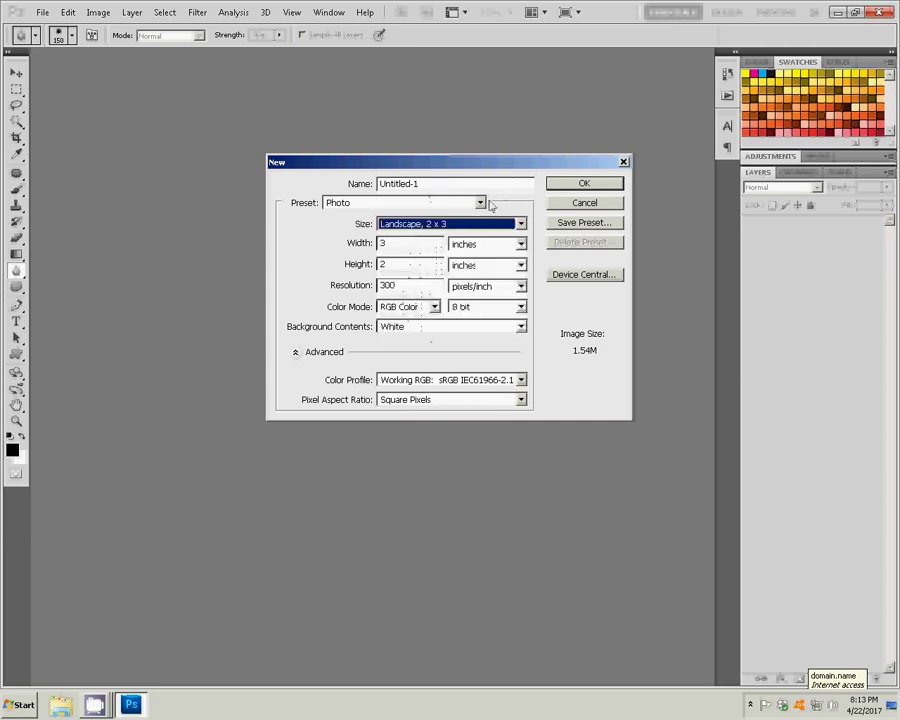
Choose the Landscape, 4 x 6 photo size and create the document.
click(480, 203)
click(480, 203)
click(480, 203)
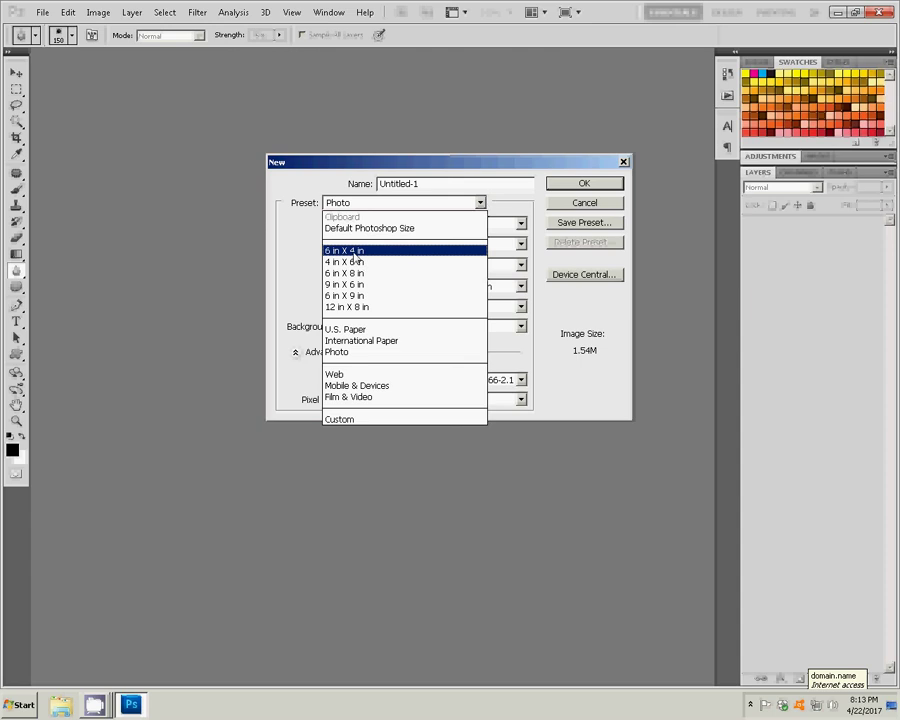
click(293, 353)
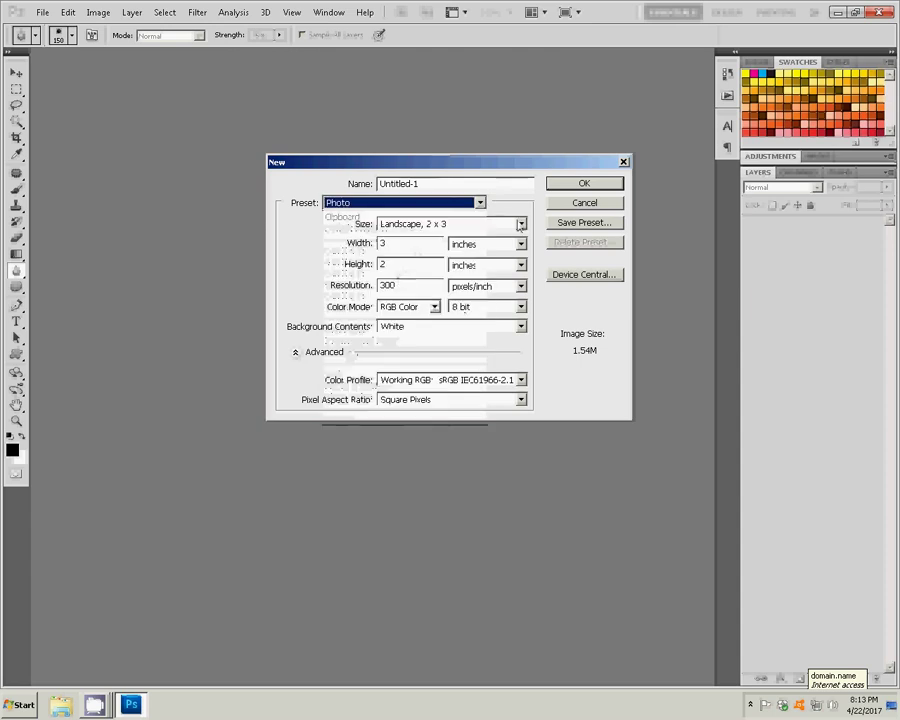
click(520, 224)
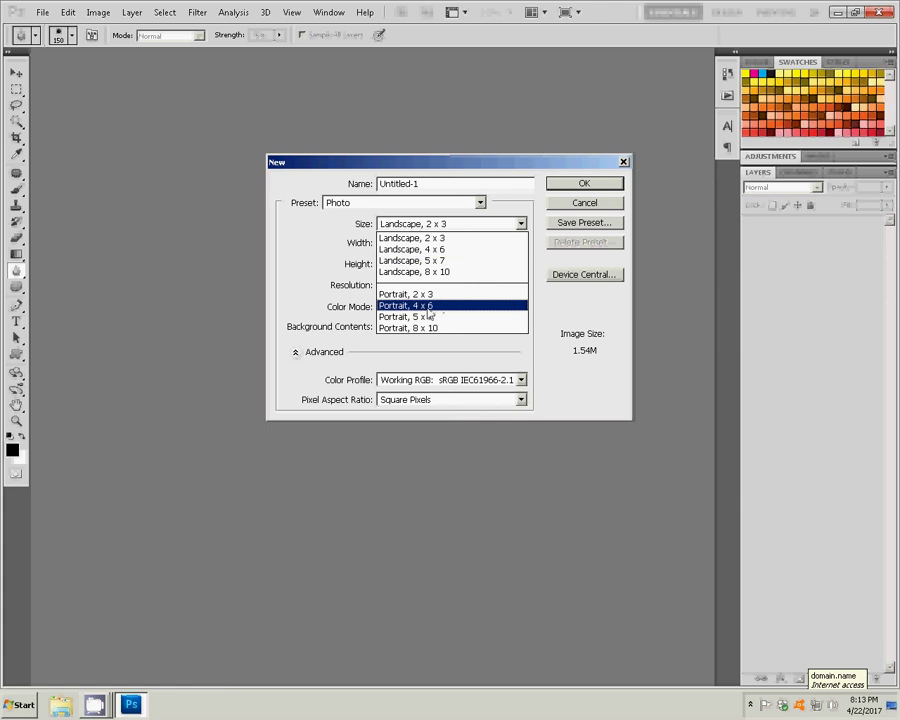
click(433, 250)
click(608, 185)
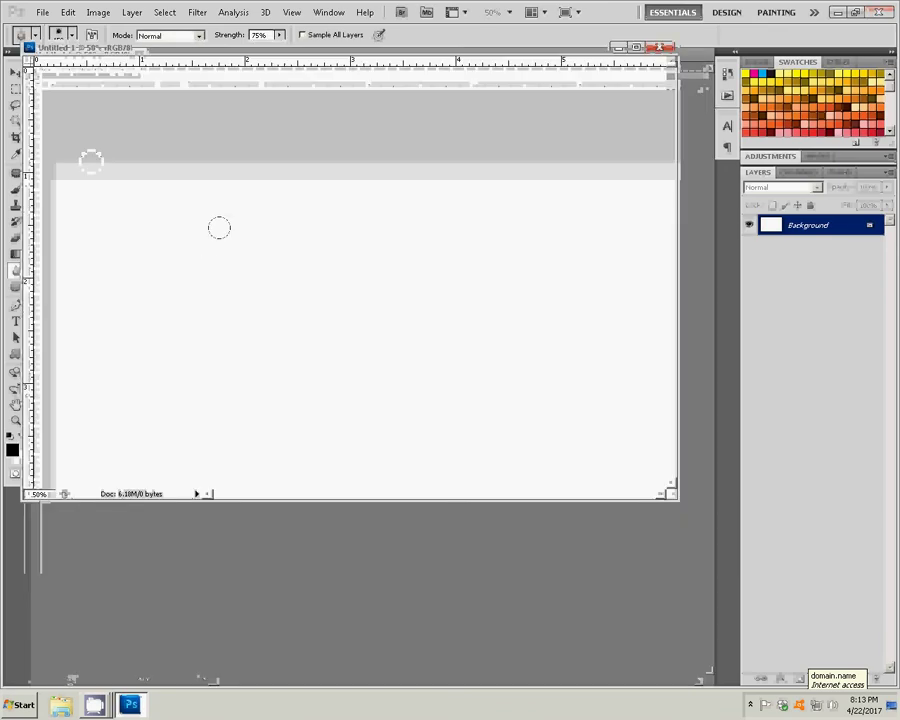
Create a second Photo-preset document sized Portrait, 4 x 6 at 300 pixels/inch.
key(z)
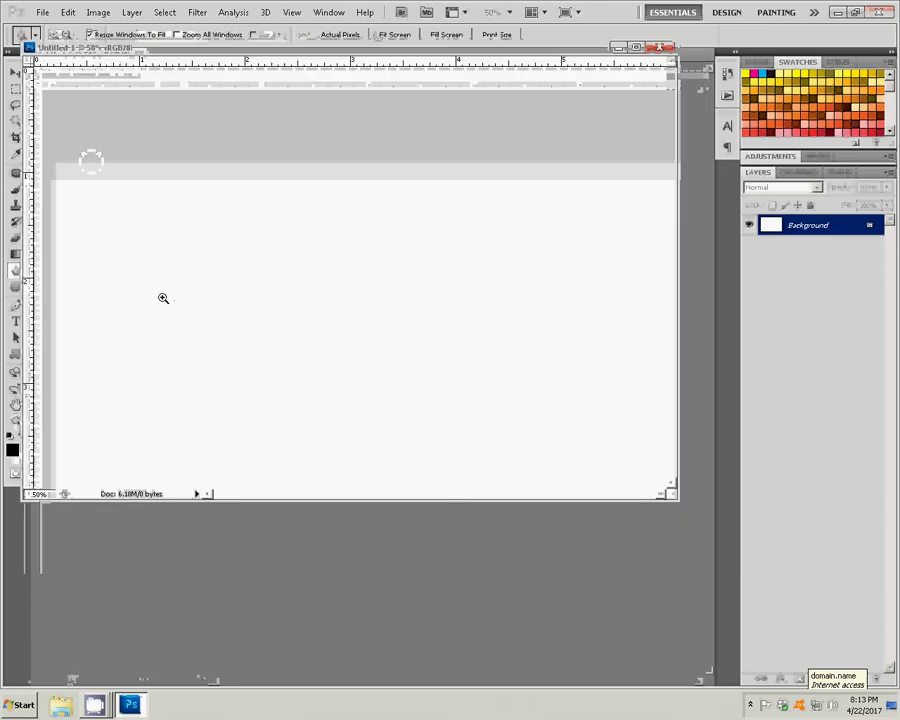
alt+click(163, 298)
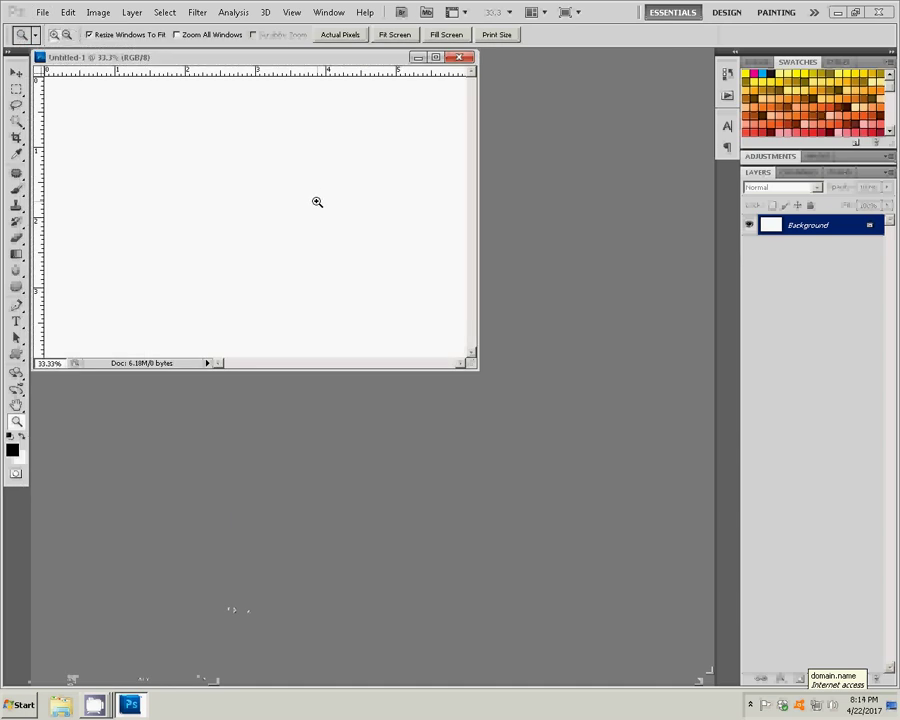
click(42, 12)
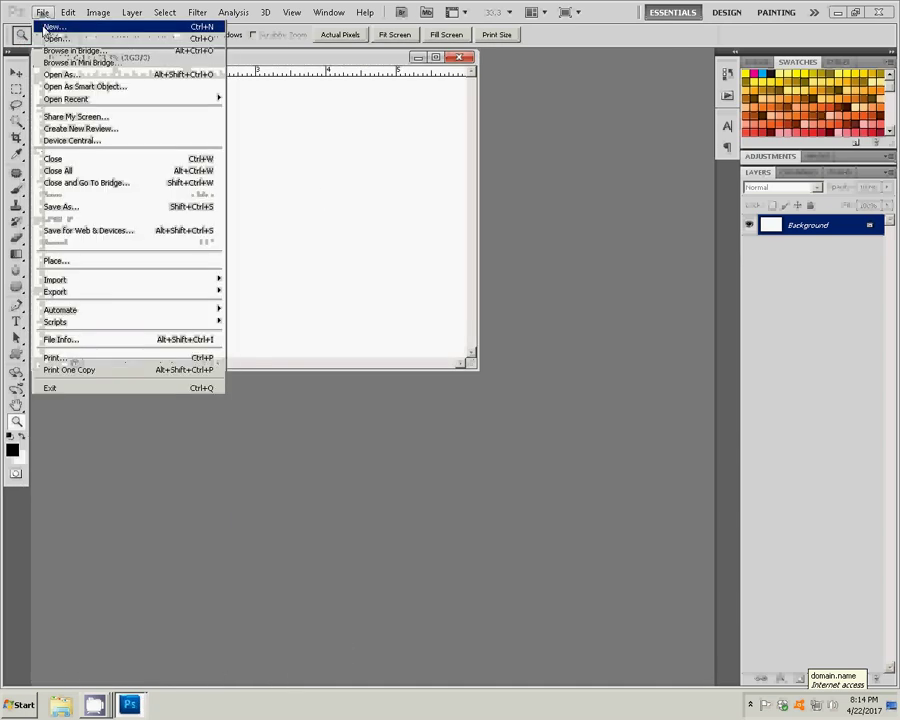
key(ctrl+p)
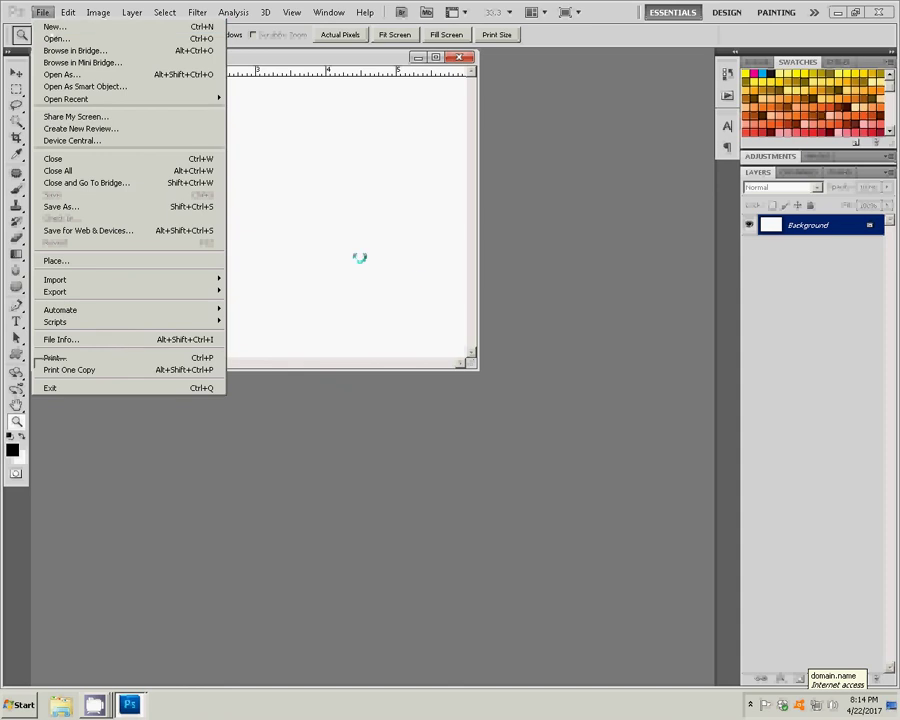
click(521, 226)
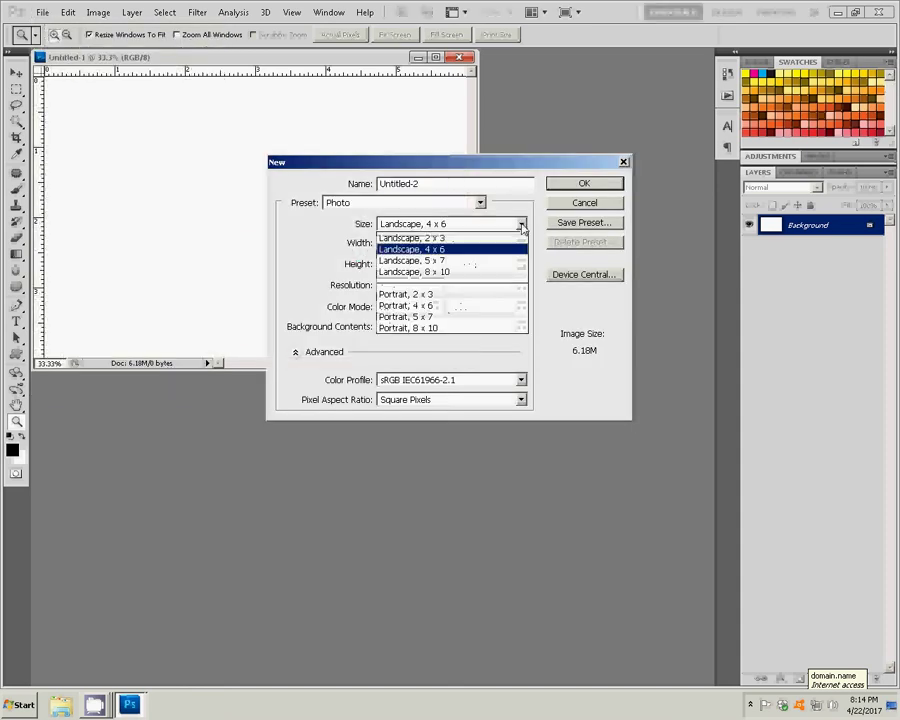
click(437, 306)
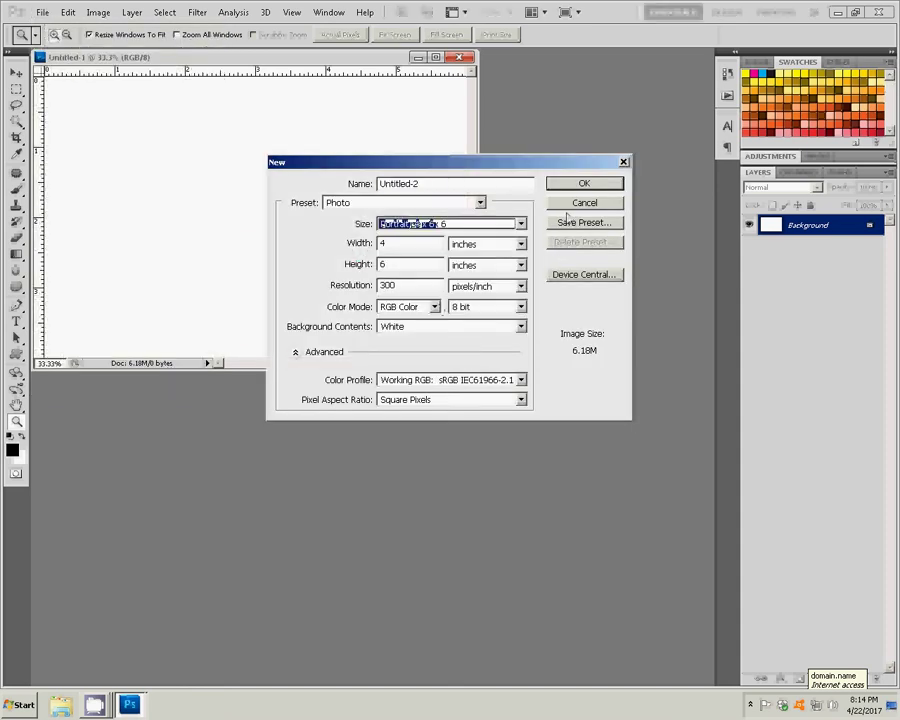
click(592, 187)
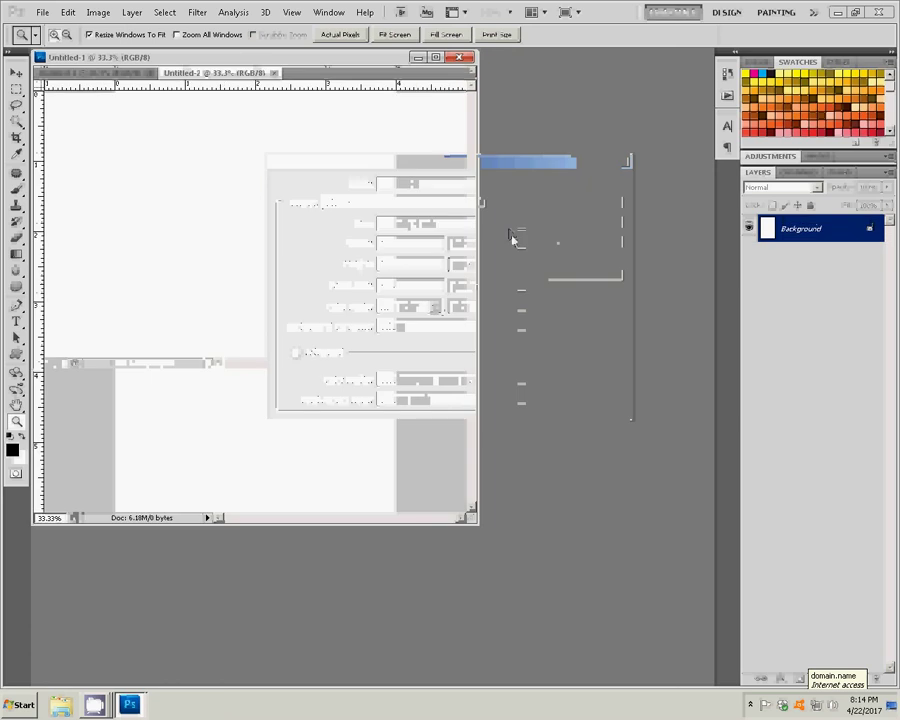
Float Untitled-2 in its own window alongside Untitled-1.
right_click(249, 176)
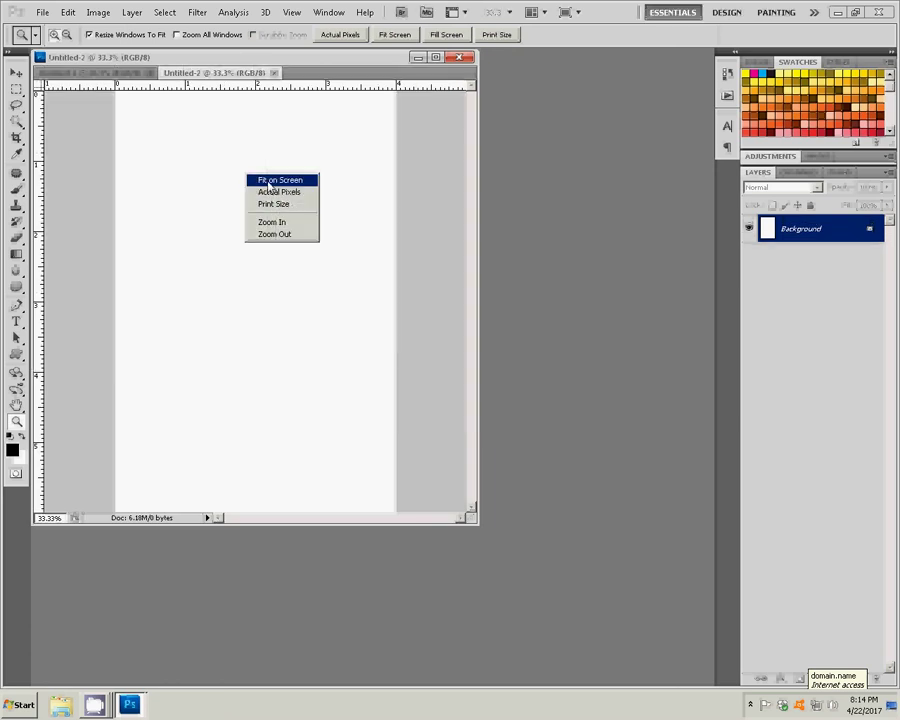
click(270, 183)
drag(178, 80, 379, 118)
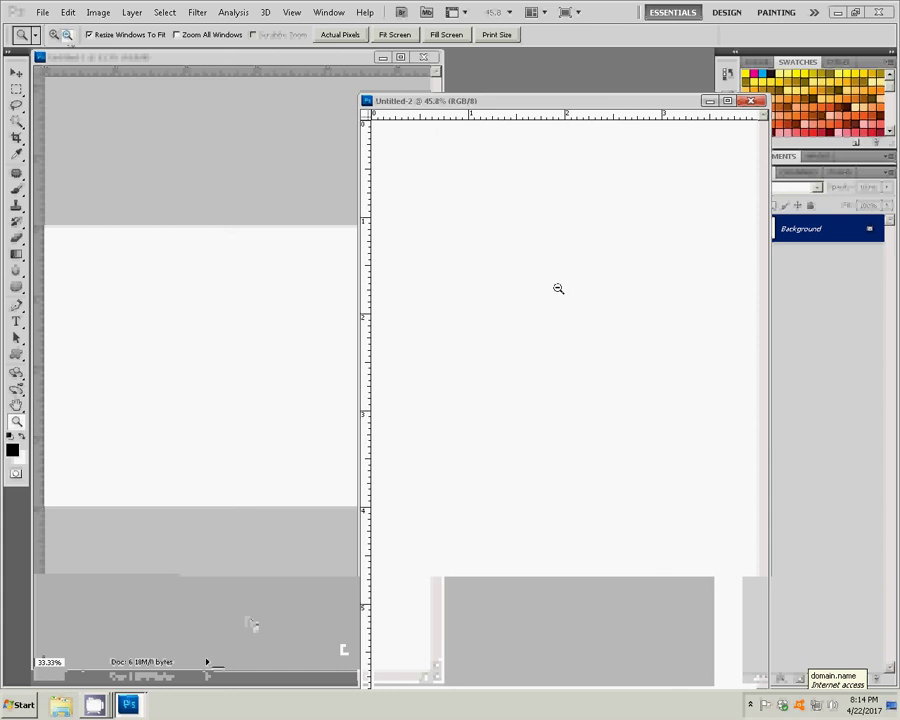
click(562, 290)
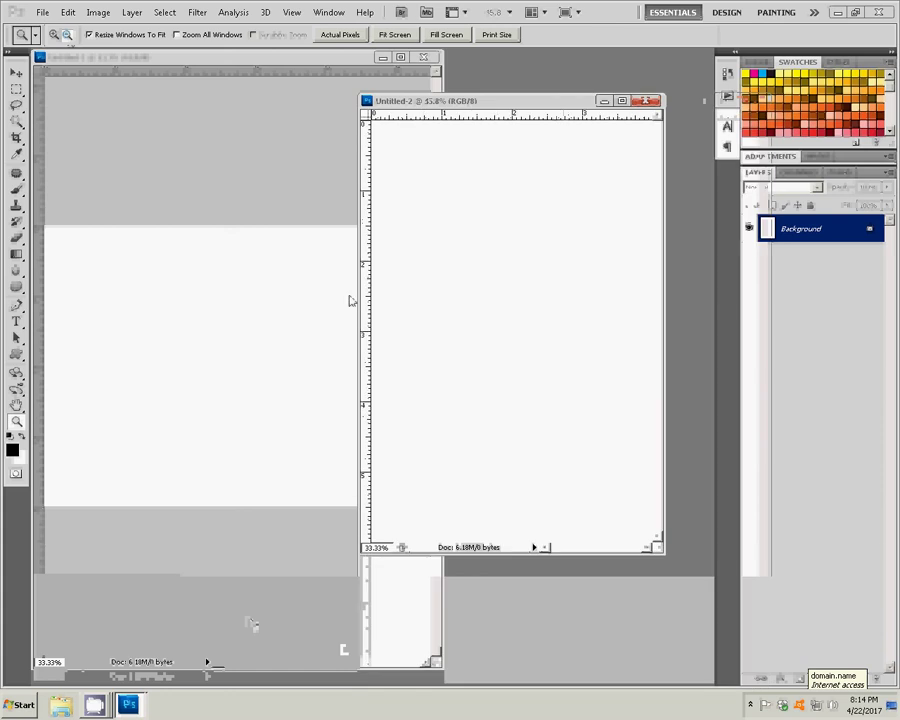
click(249, 287)
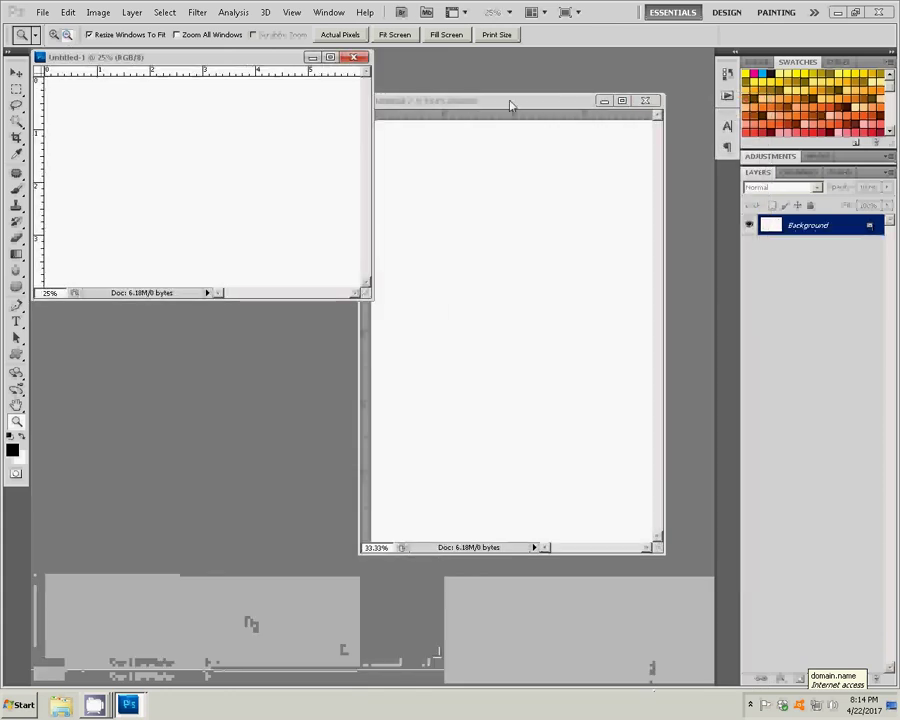
drag(510, 105, 552, 70)
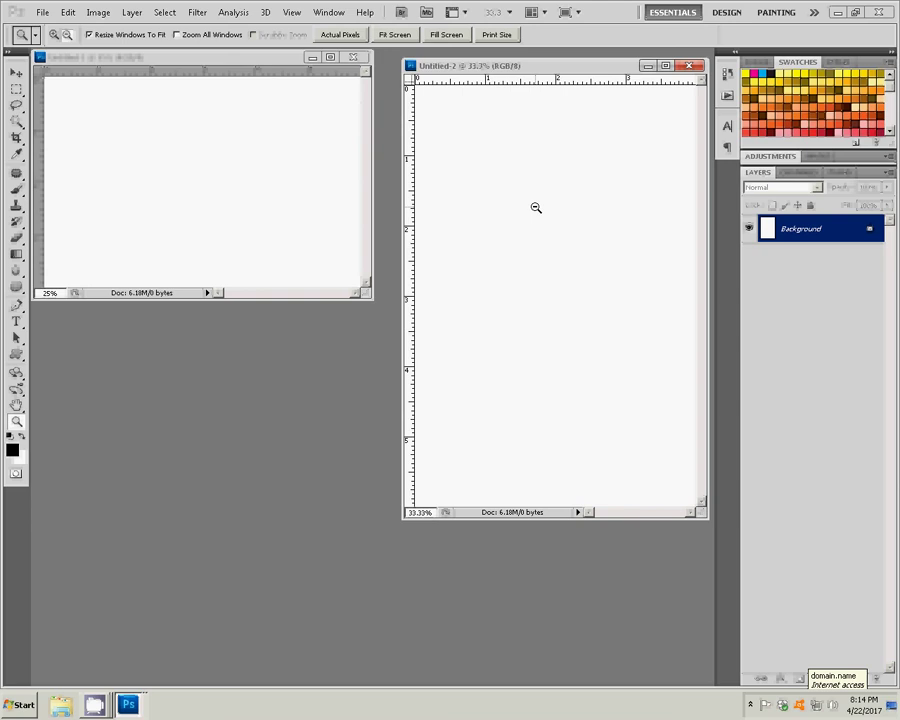
Show both Untitled-2 and Untitled-1 at Print Size and arrange the windows.
right_click(534, 207)
click(562, 242)
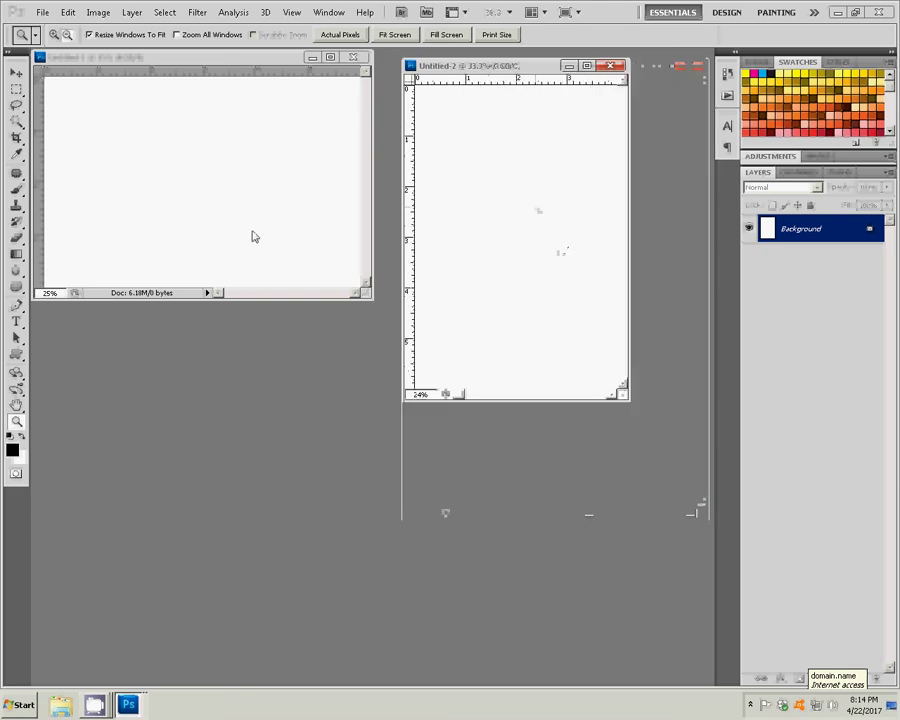
right_click(225, 194)
click(250, 223)
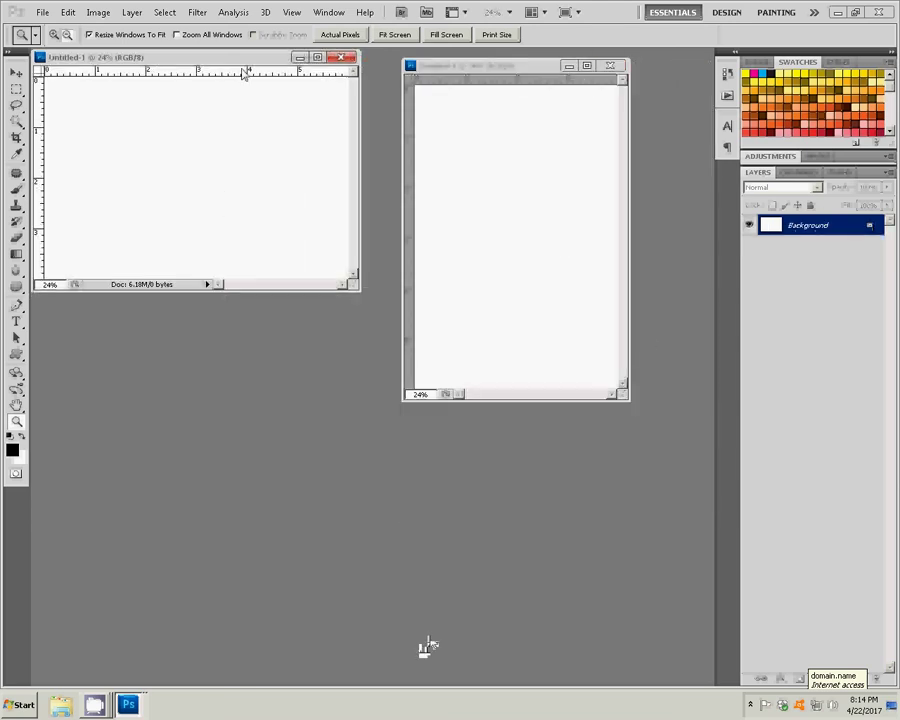
drag(241, 59, 276, 80)
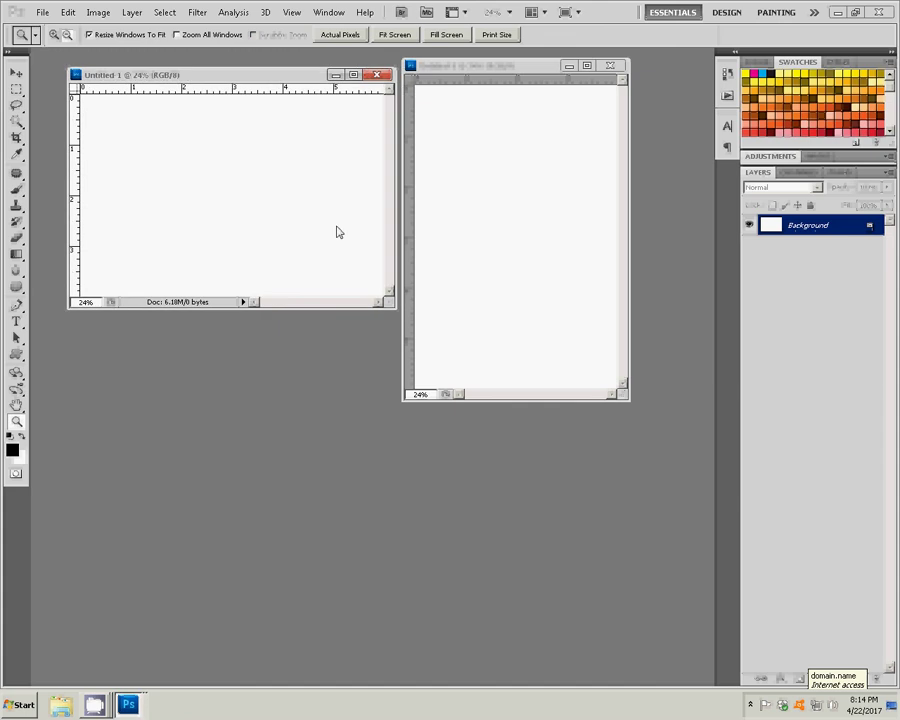
Bring up the Open dialog and browse Local Disk (J:) for the photo.
click(43, 12)
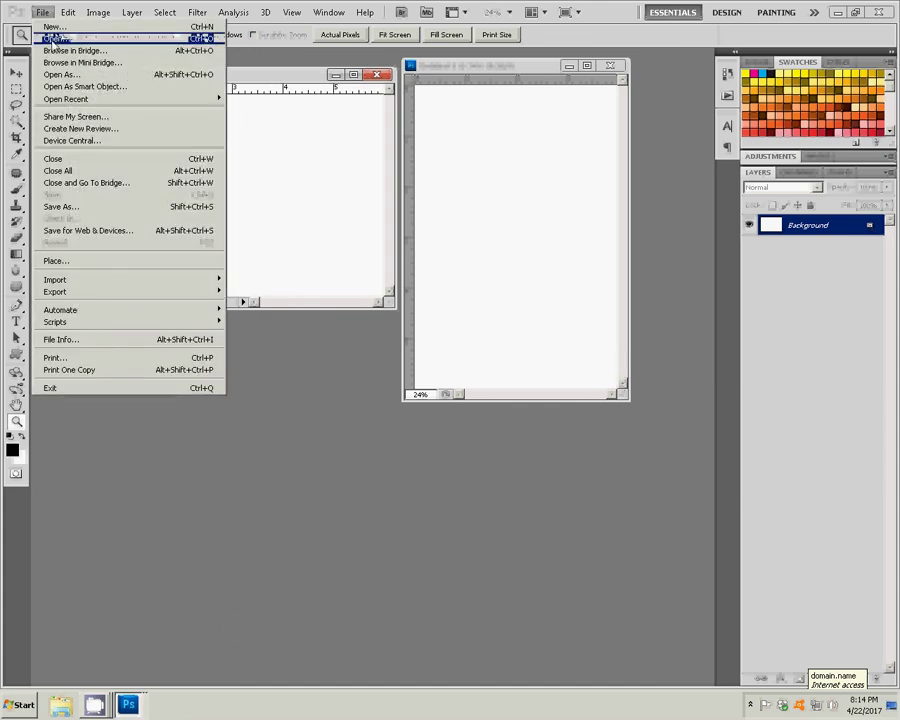
click(55, 38)
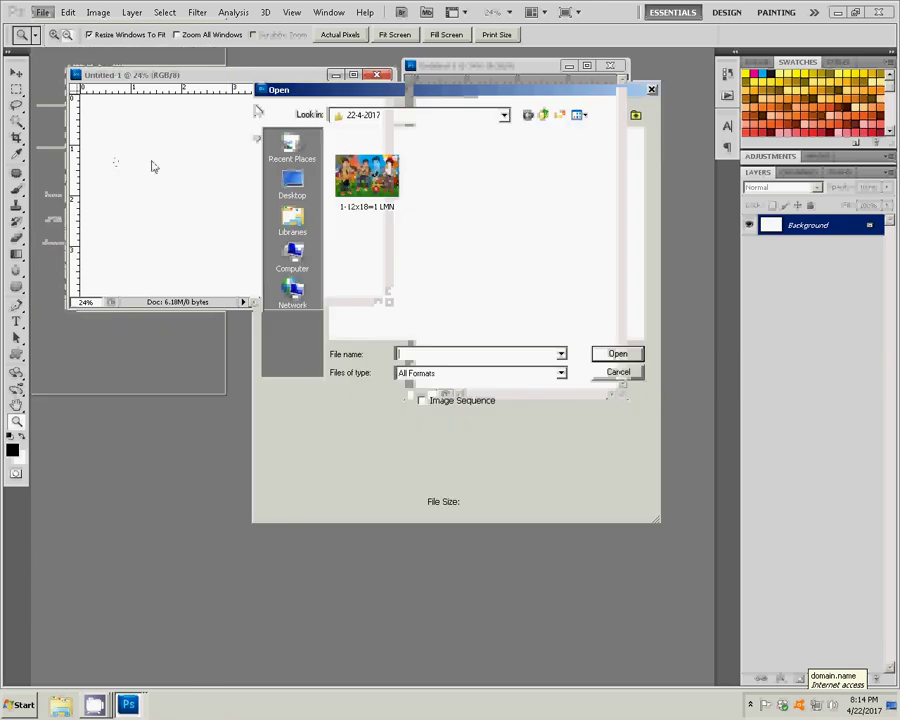
click(292, 258)
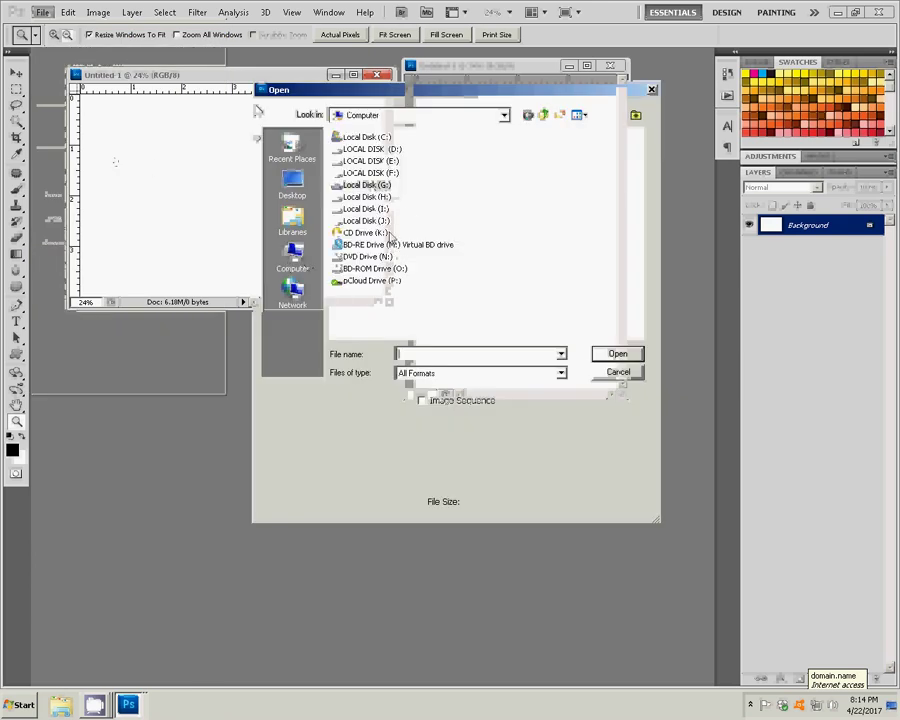
click(370, 221)
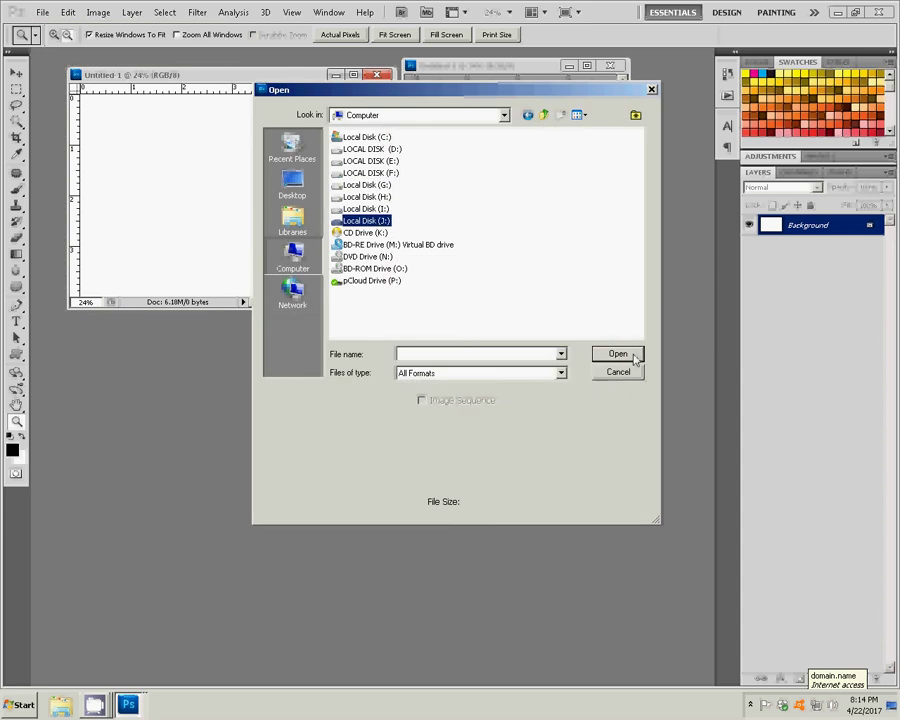
click(632, 357)
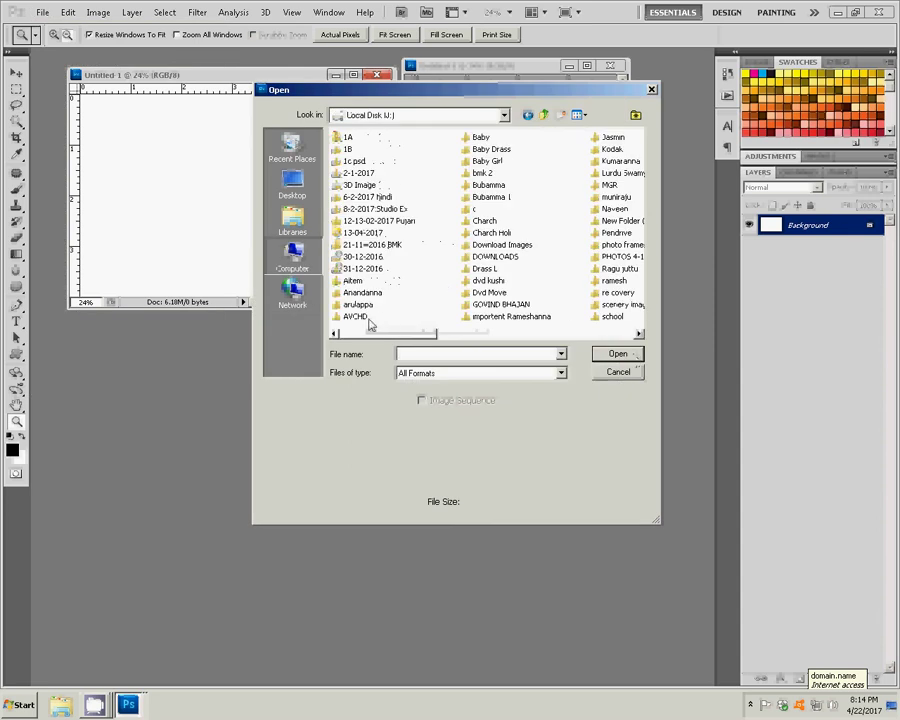
click(514, 257)
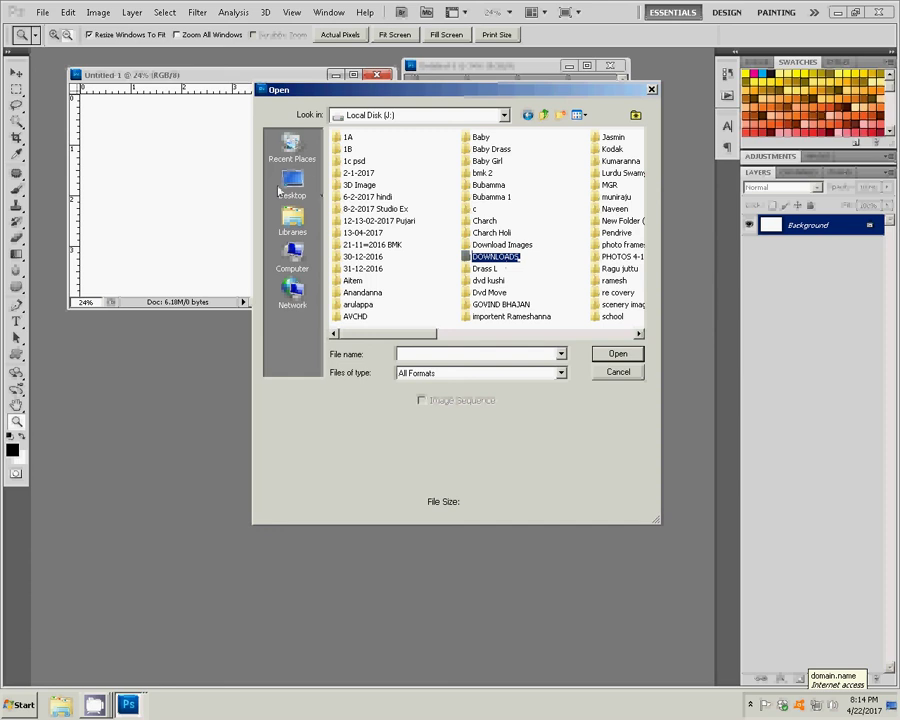
click(289, 221)
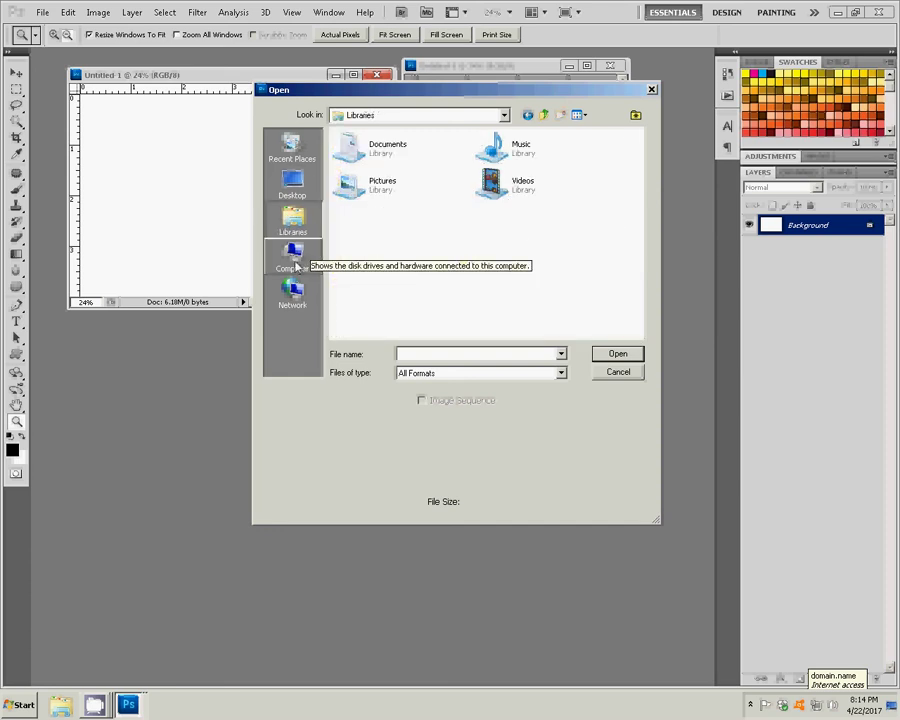
Open the beach photo of the girl from the user's Downloads folder.
click(504, 115)
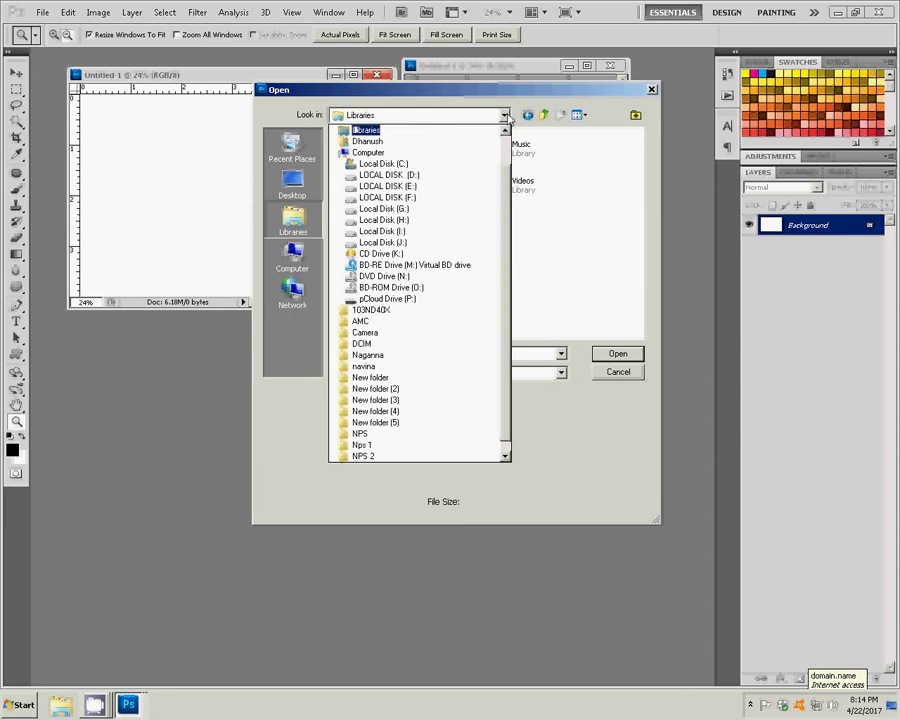
click(367, 141)
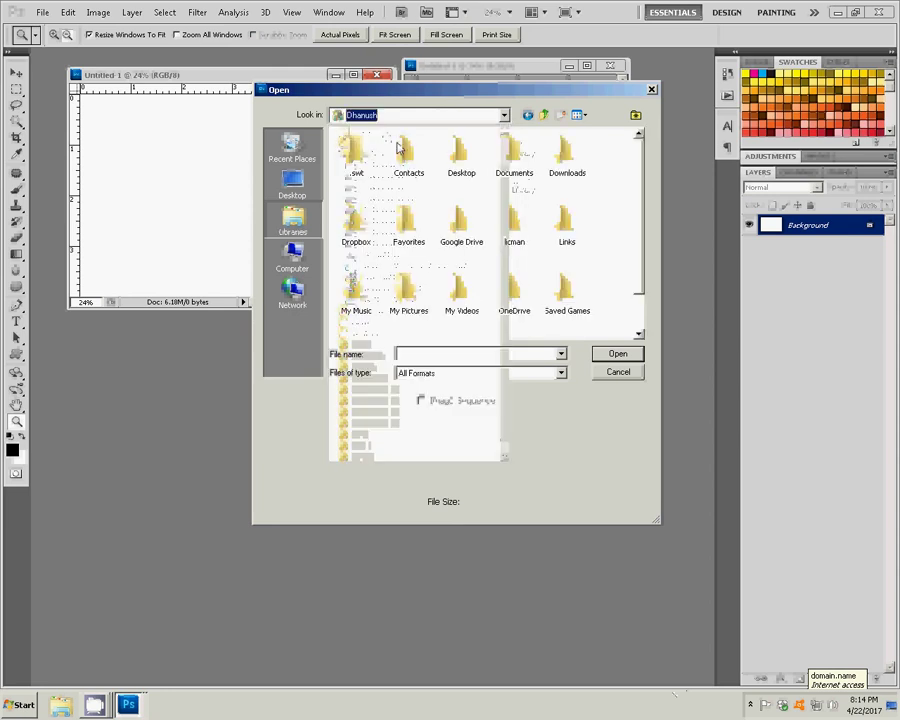
click(566, 158)
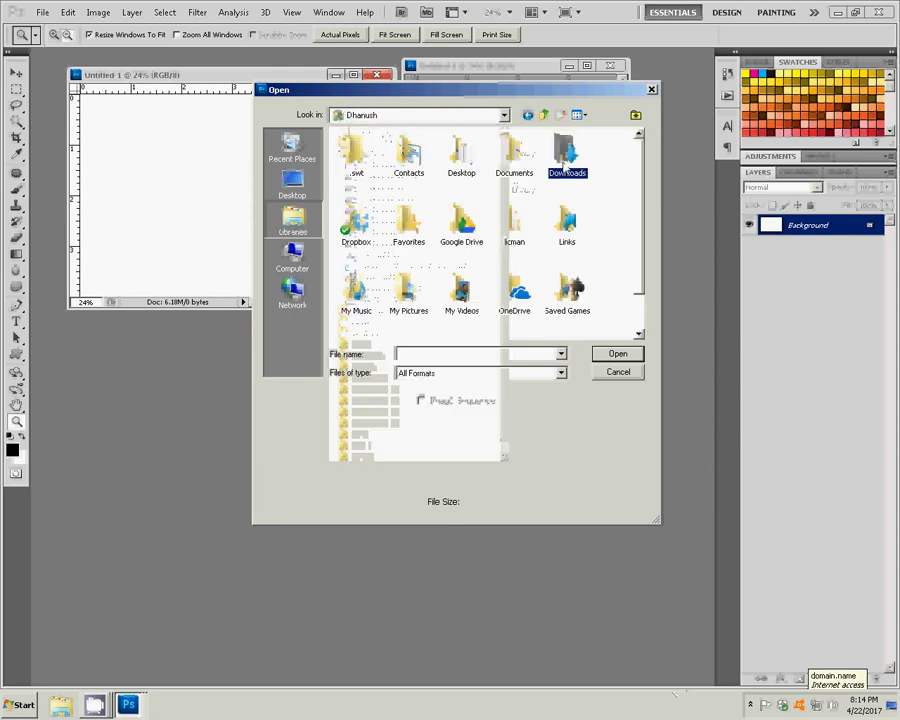
click(616, 355)
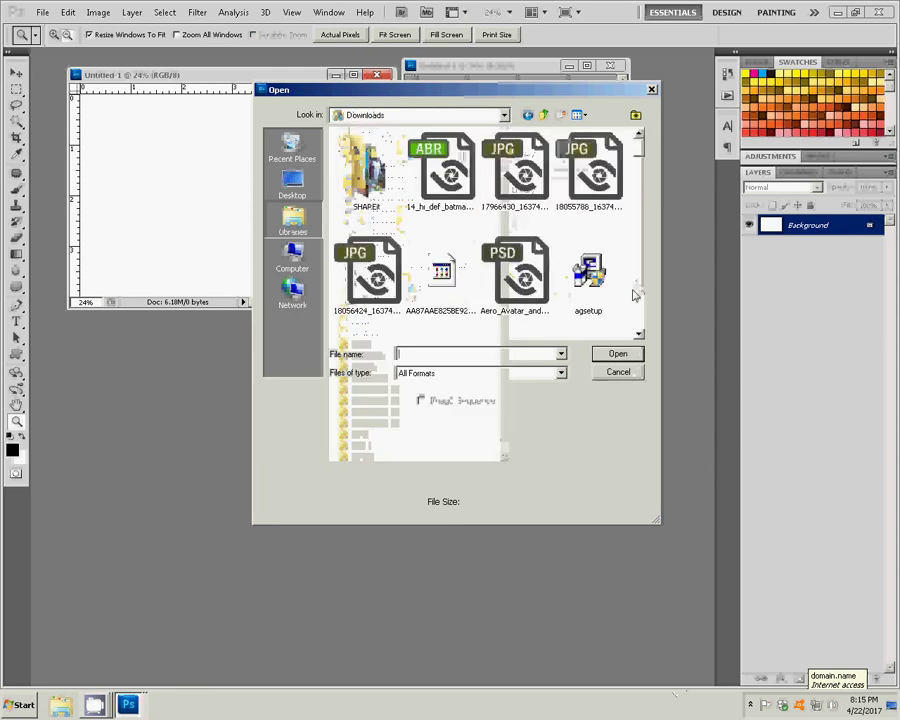
click(588, 178)
click(359, 287)
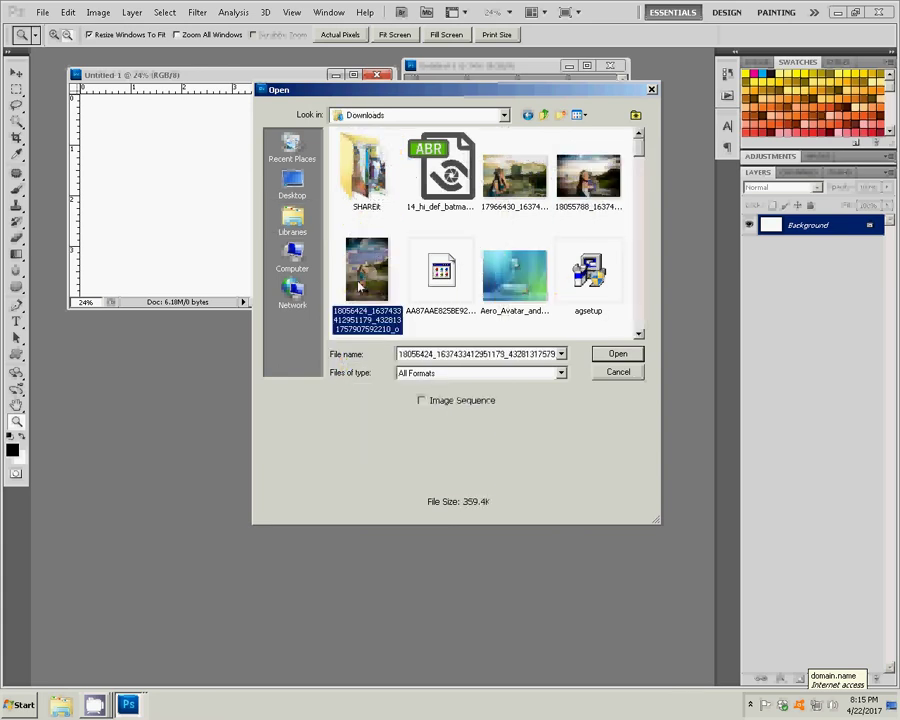
click(618, 357)
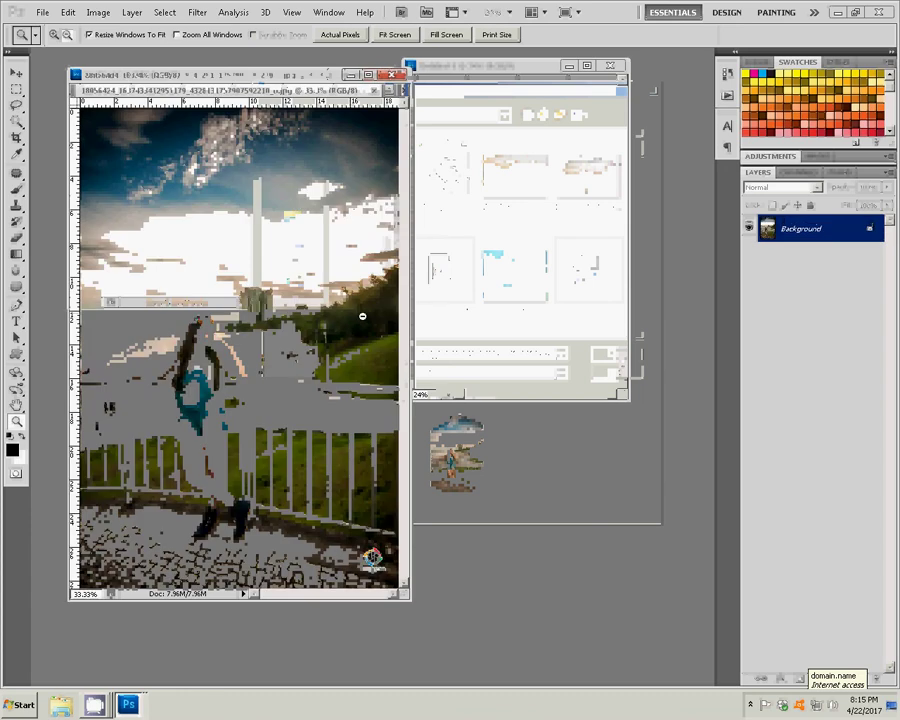
mouse_move(215, 90)
mouse_down()
mouse_move(485, 211)
mouse_move(456, 153)
mouse_up()
right_click(457, 153)
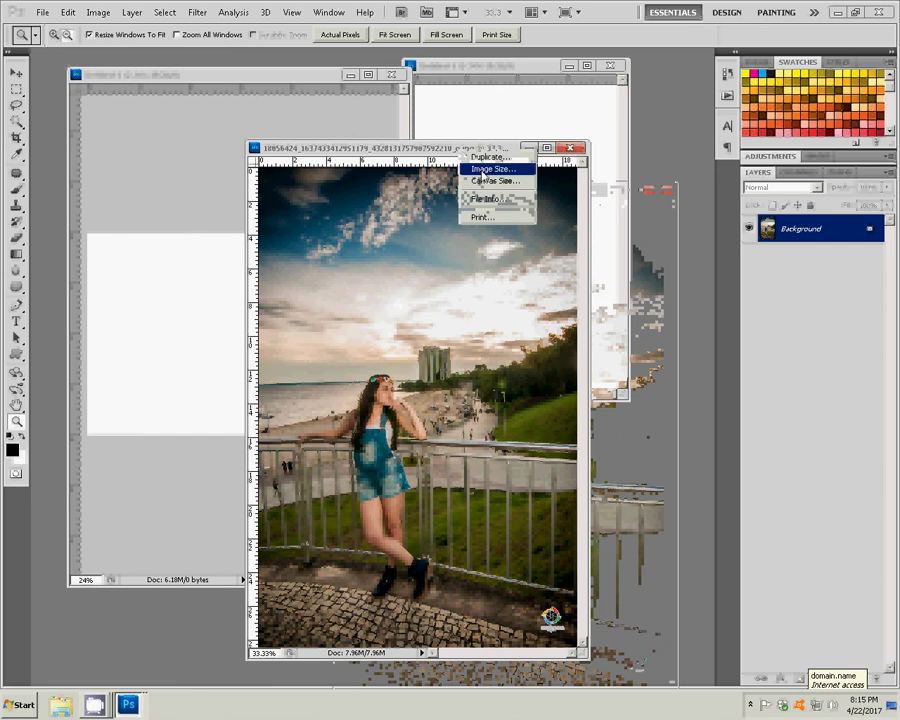
click(489, 170)
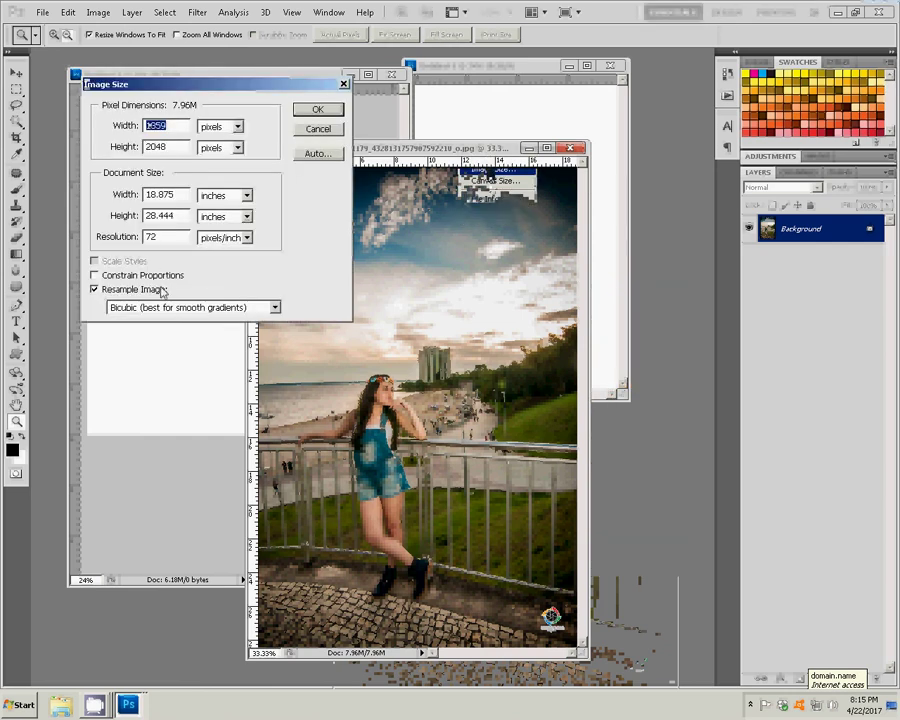
click(316, 156)
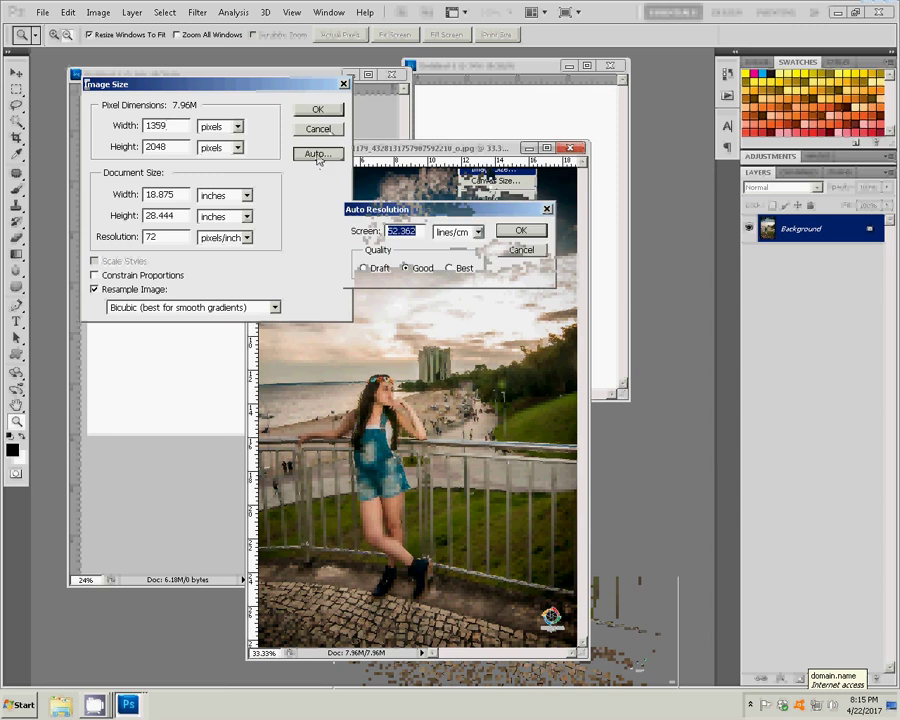
click(478, 233)
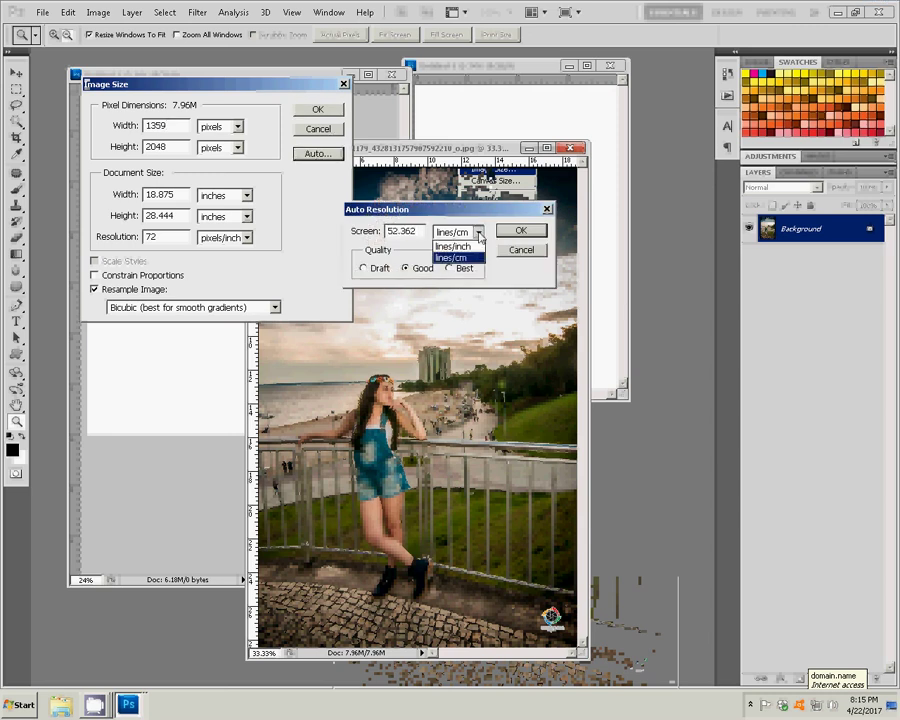
click(462, 243)
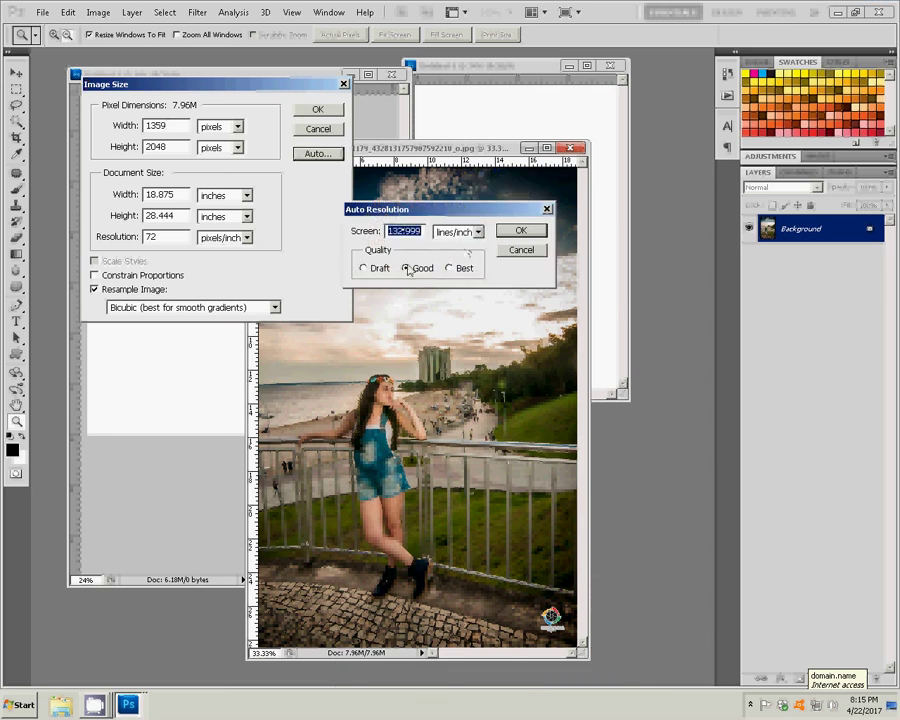
click(478, 232)
click(451, 257)
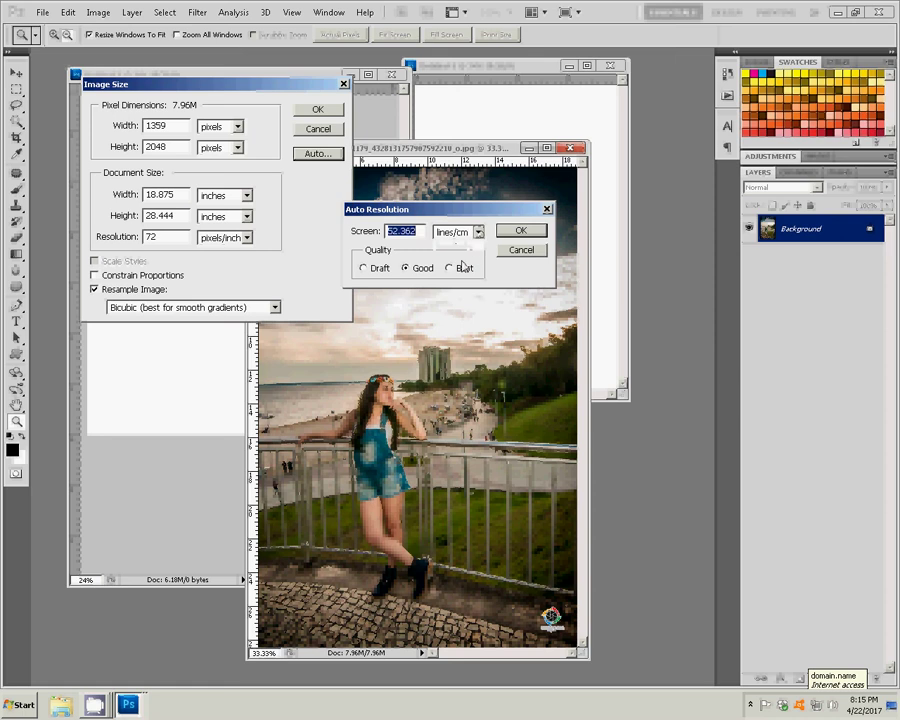
click(521, 250)
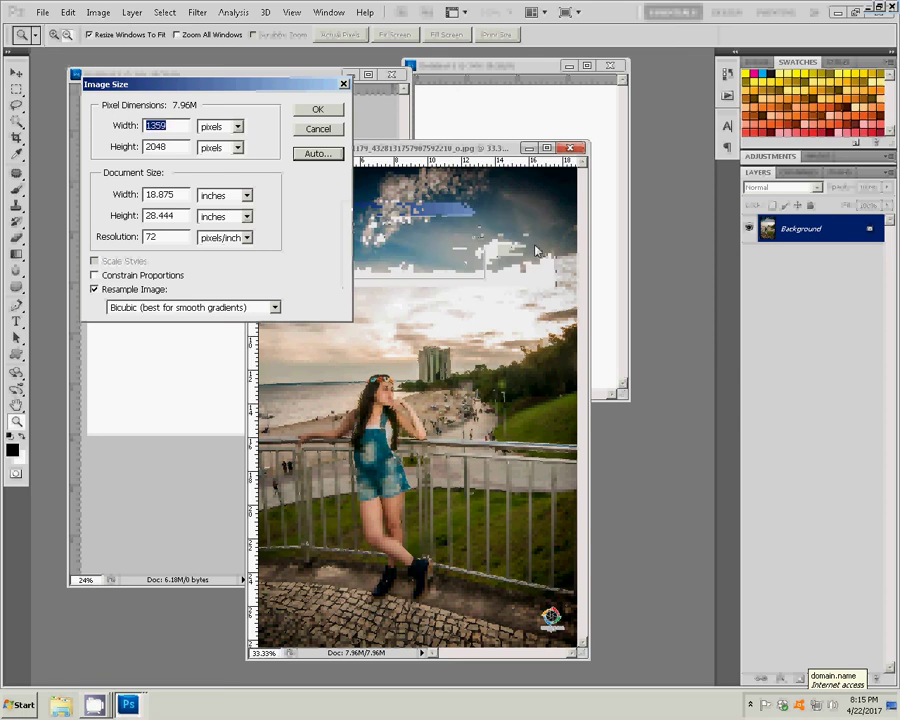
click(319, 133)
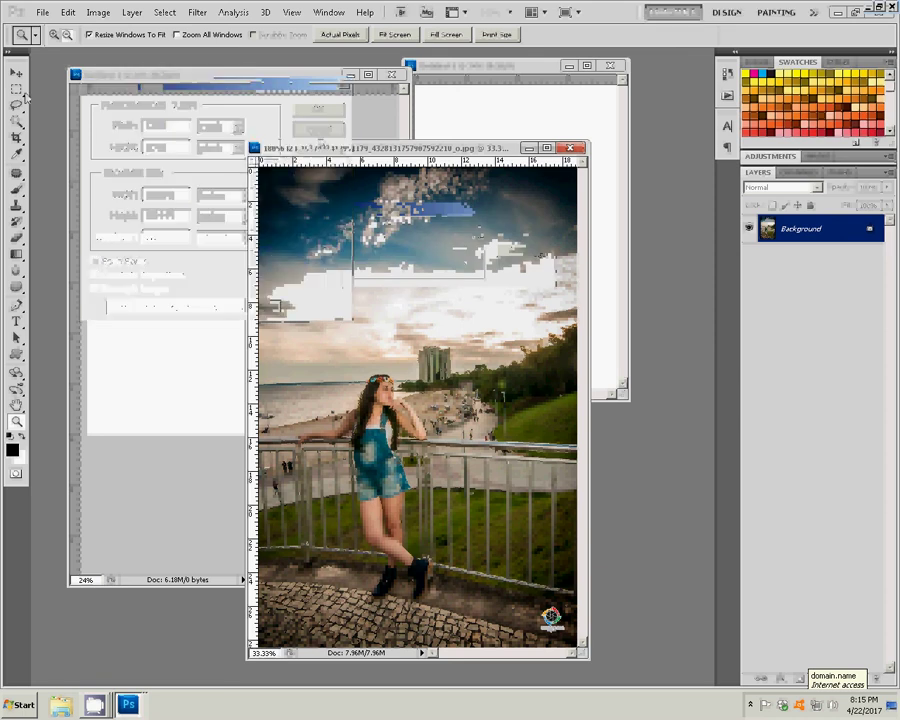
key(v)
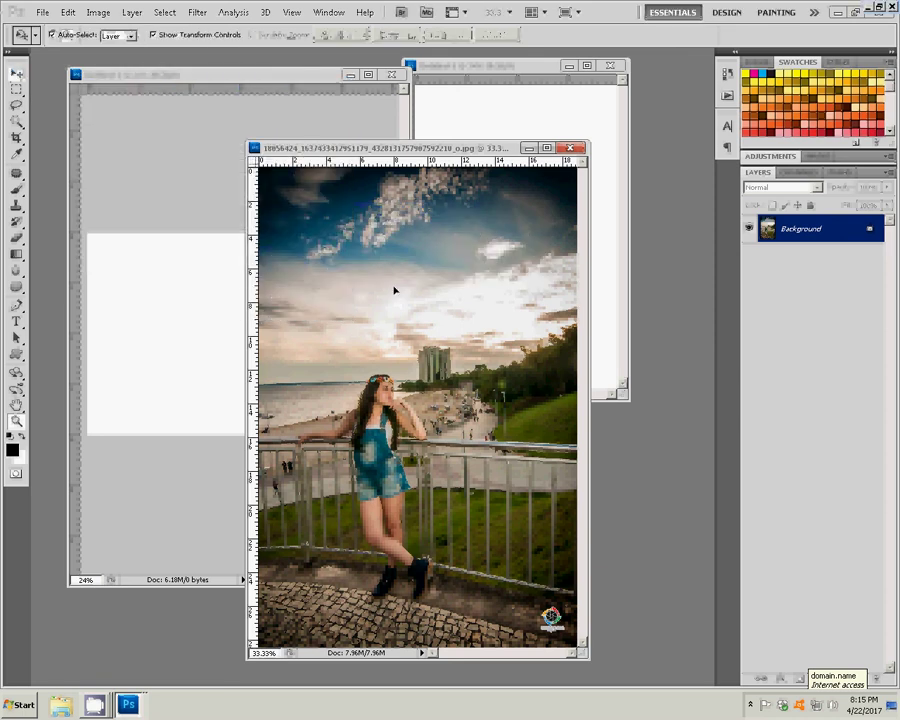
Drag the beach photo into Untitled-2 as Layer 1 and scale it down to about 88%.
drag(497, 121, 493, 116)
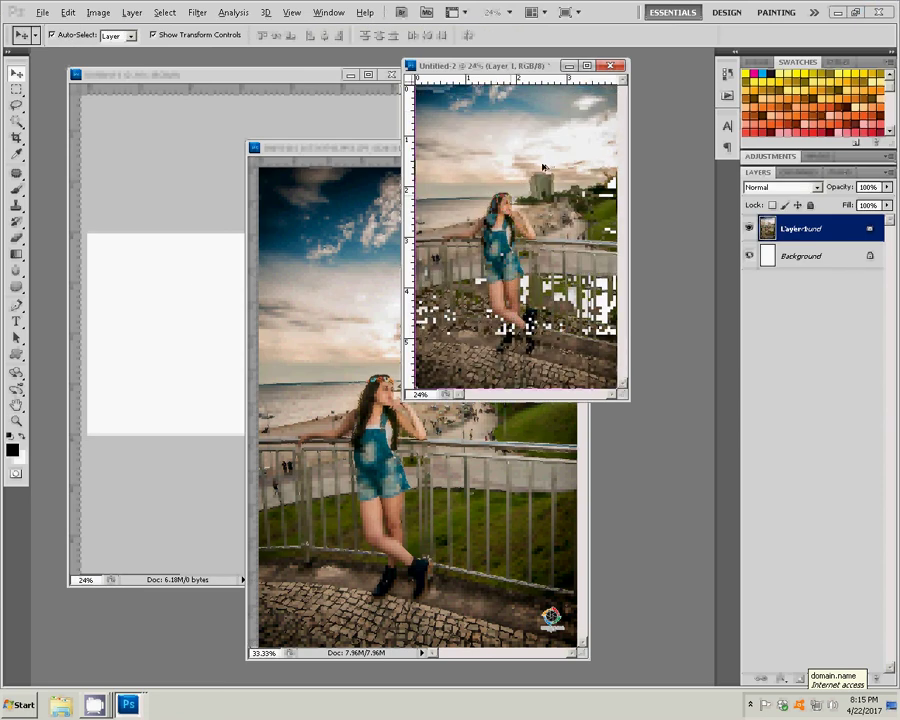
key(ctrl+t)
key(ctrl+0)
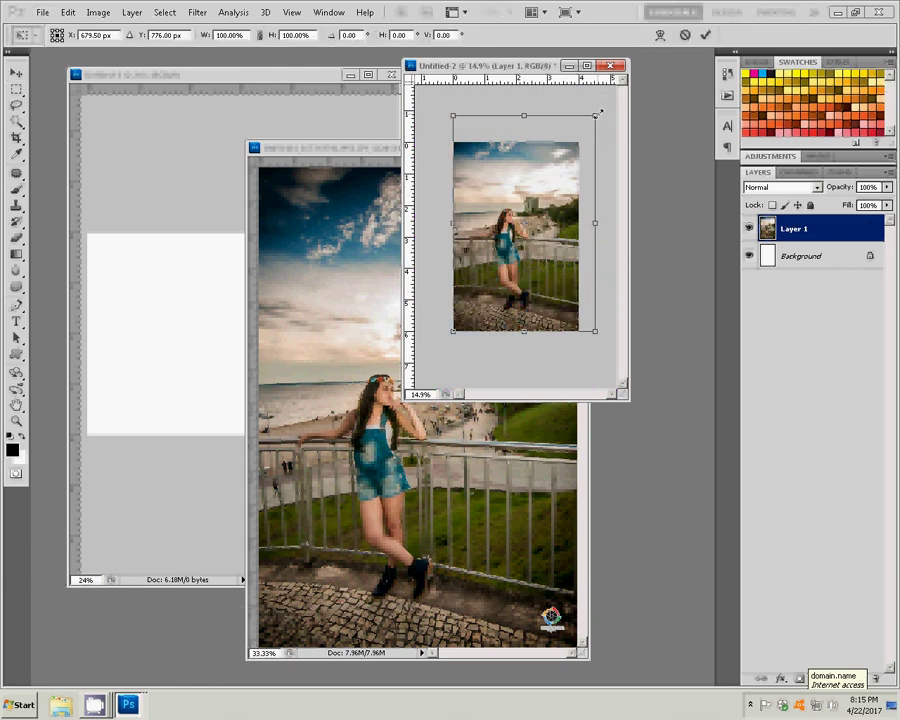
drag(600, 113, 584, 135)
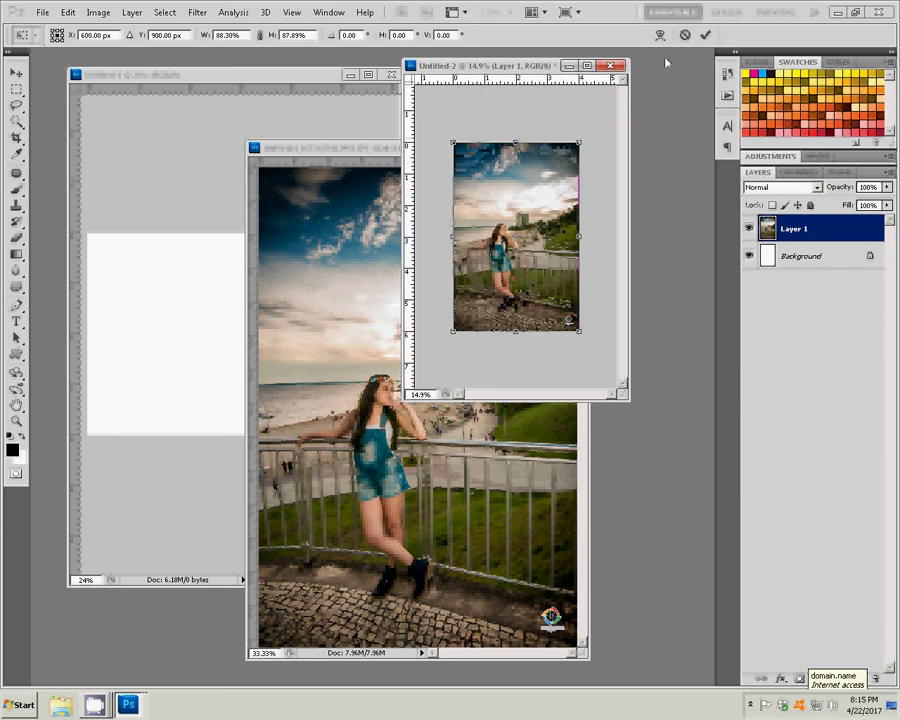
click(706, 37)
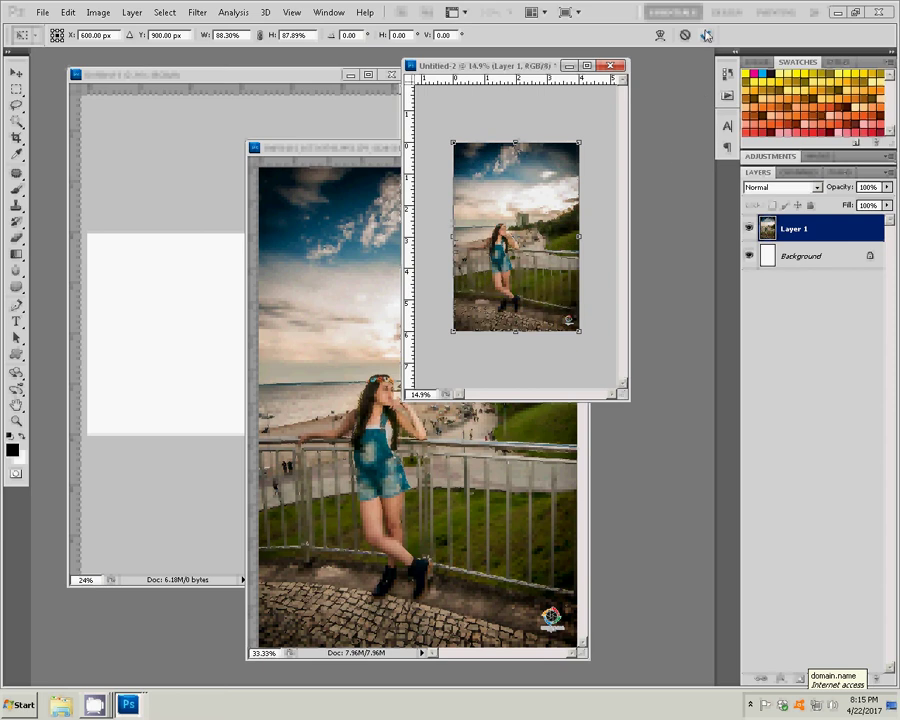
click(706, 37)
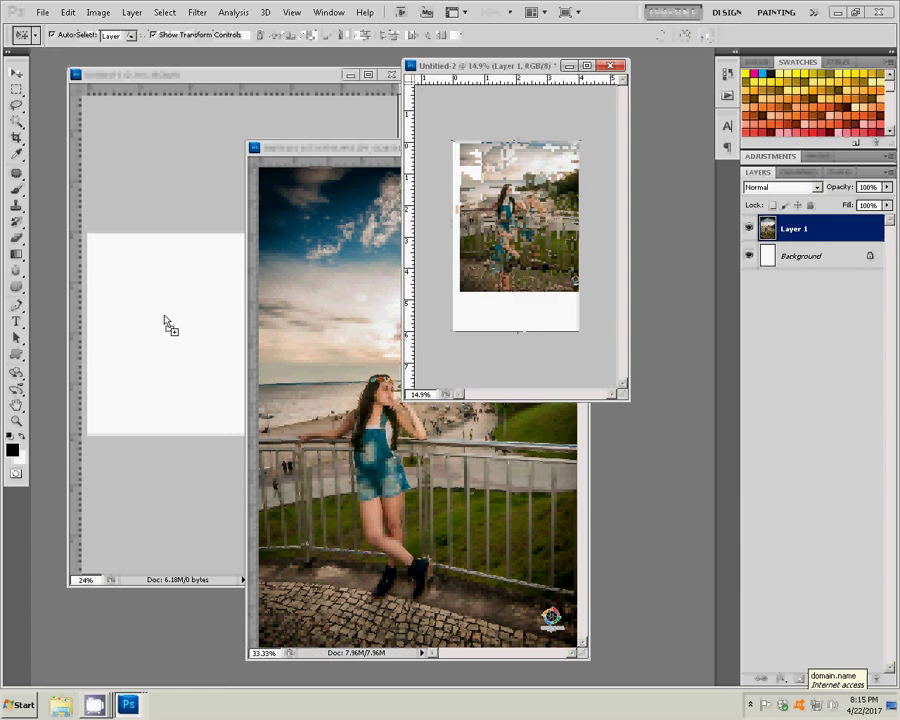
Copy the beach photo into landscape Untitled-1 as Layer 1 at 100% size.
drag(515, 240, 185, 315)
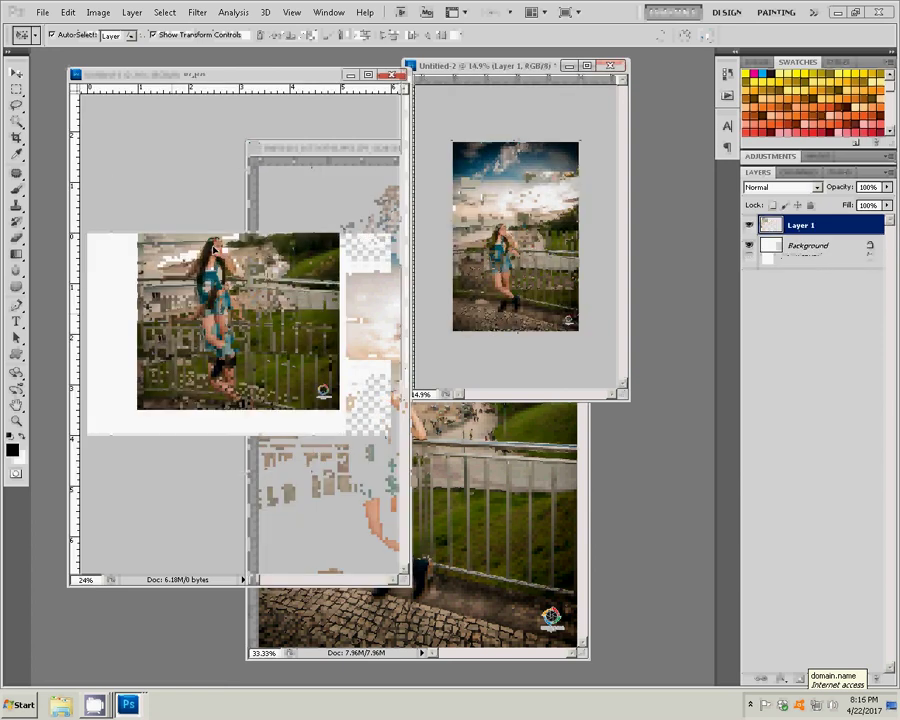
drag(219, 285, 253, 297)
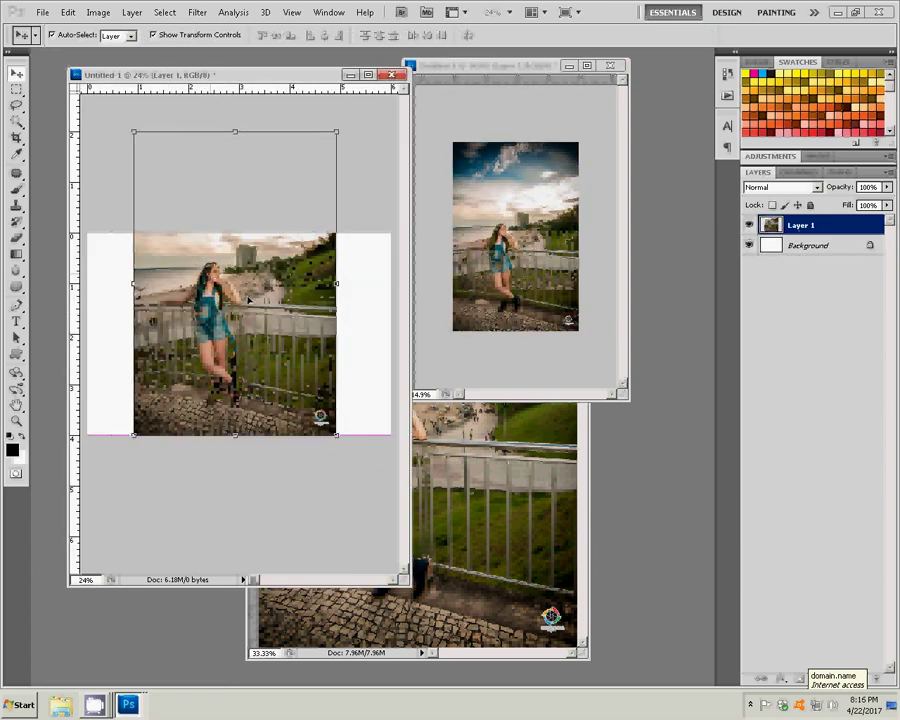
click(234, 130)
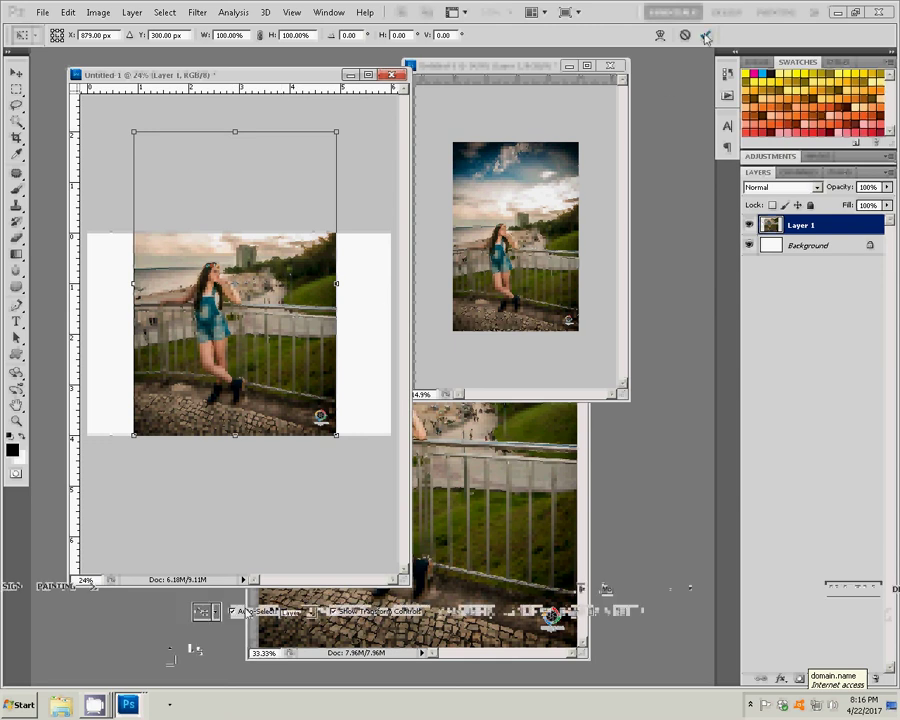
key(Return)
key(m)
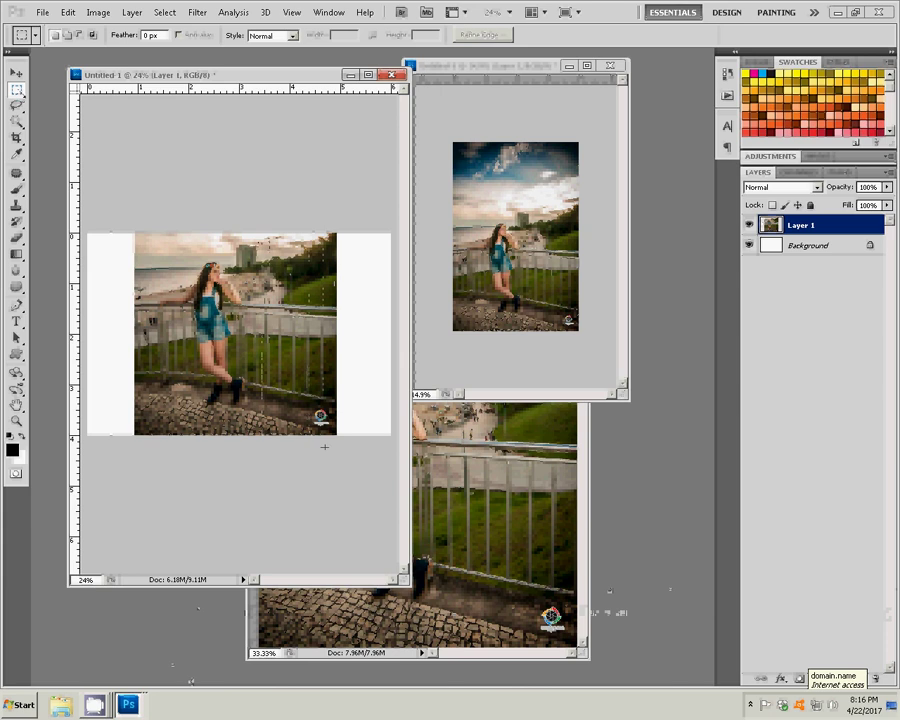
Stretch the photo's right strip to the page's right edge and slightly taller, then deselect.
drag(335, 440, 262, 238)
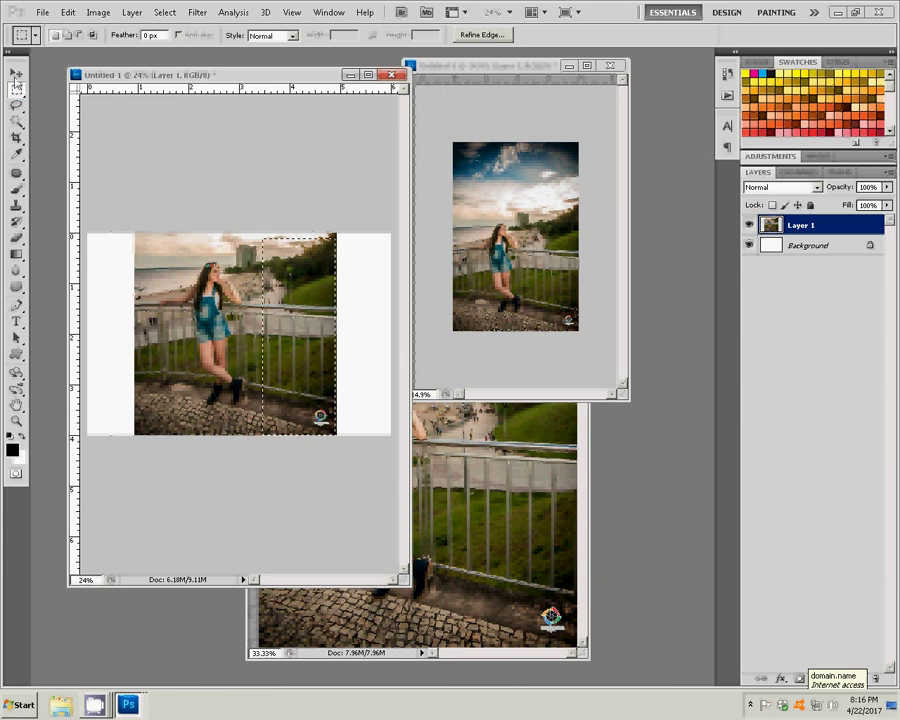
key(v)
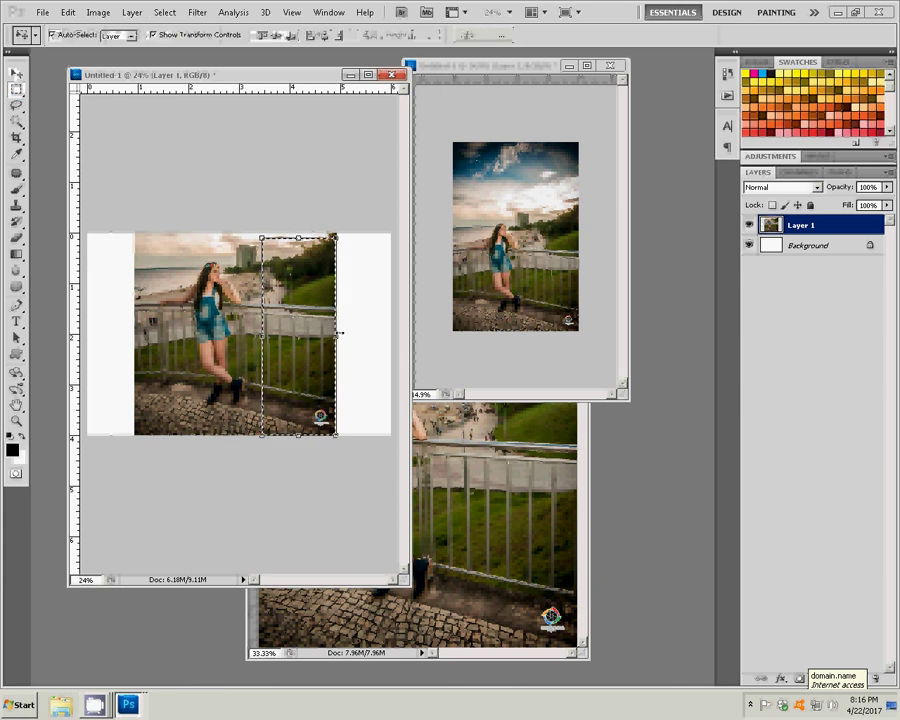
click(340, 333)
drag(340, 333, 394, 337)
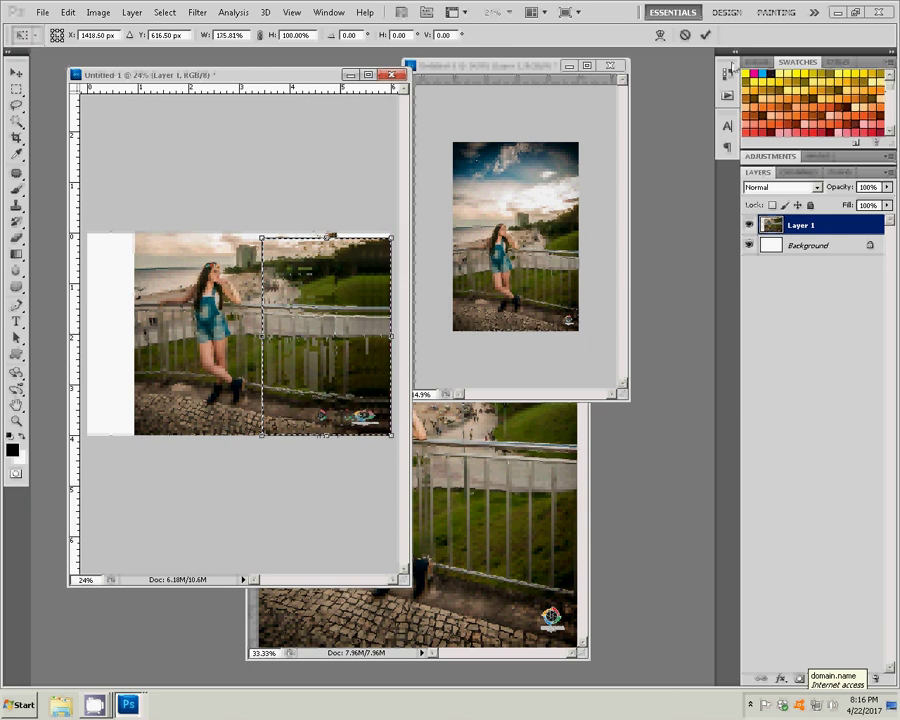
click(705, 34)
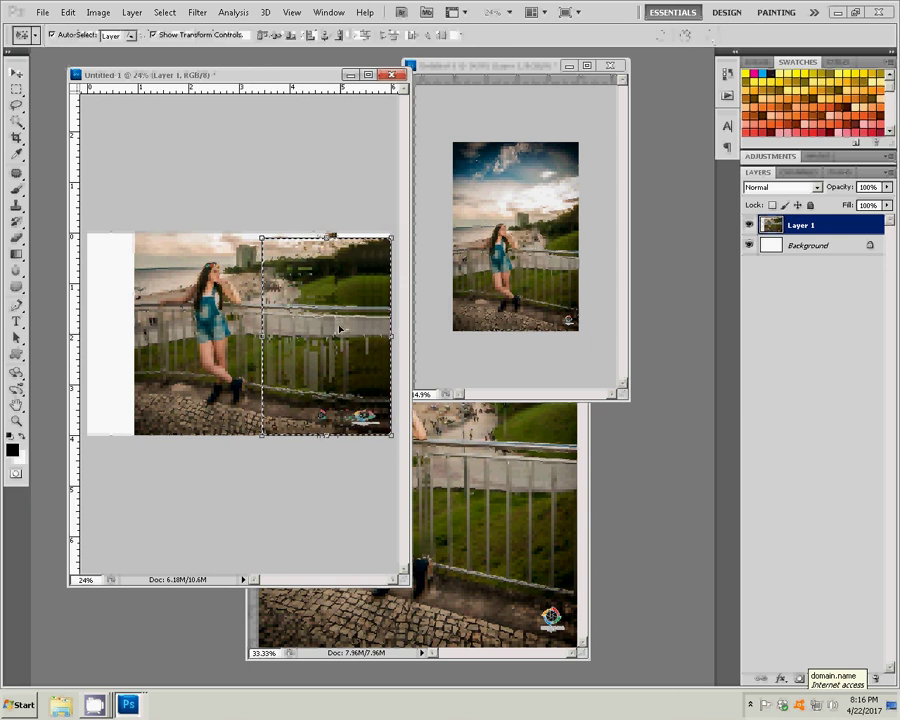
drag(327, 236, 327, 232)
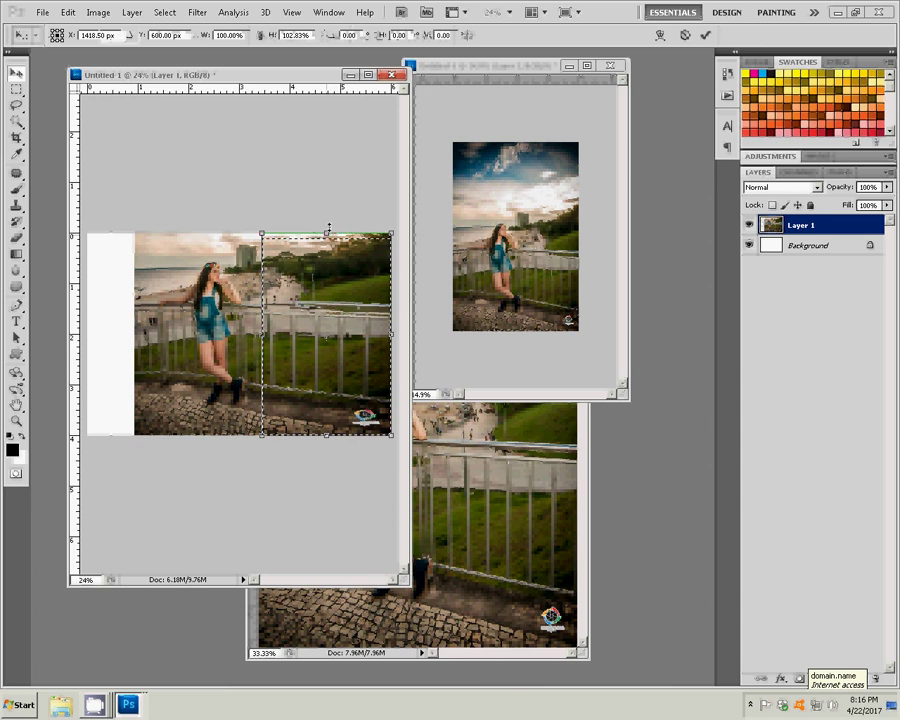
key(Return)
key(ctrl+z)
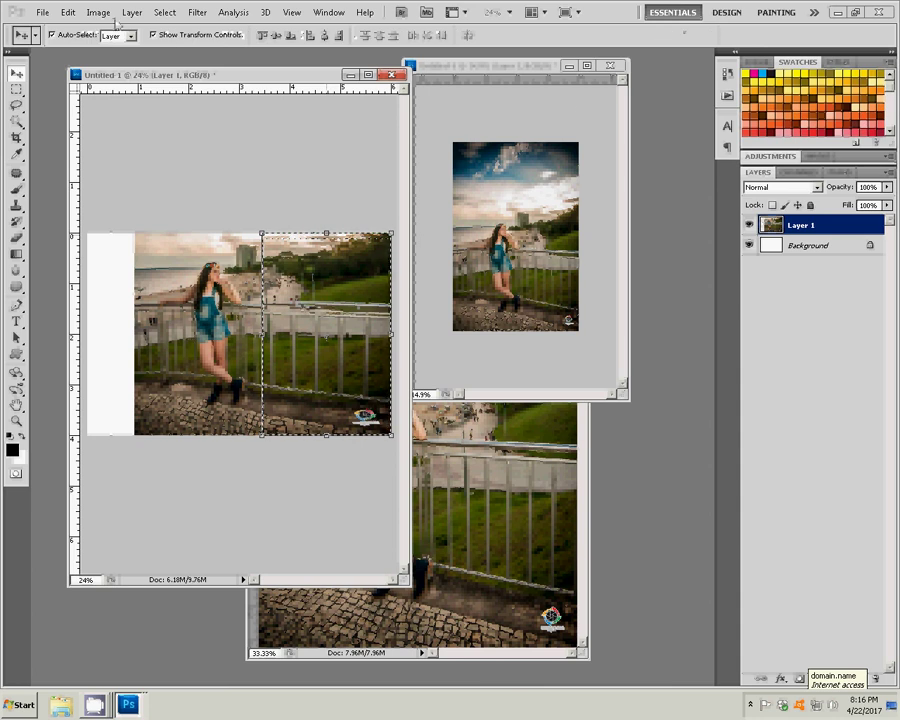
click(164, 13)
click(176, 40)
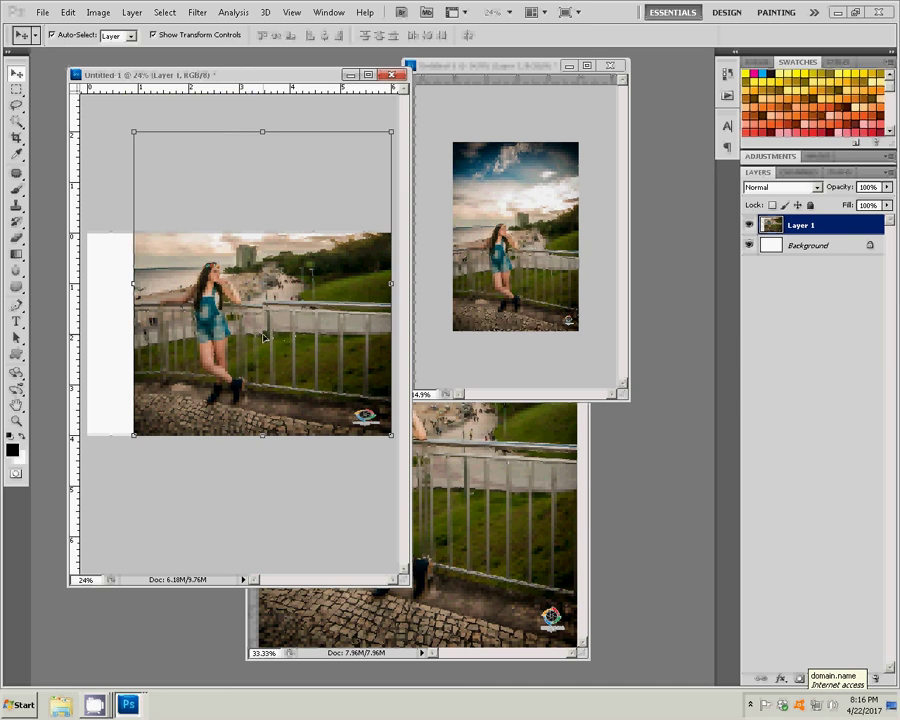
Stretch a left-edge strip of the photo over the white gap, then deselect.
click(16, 89)
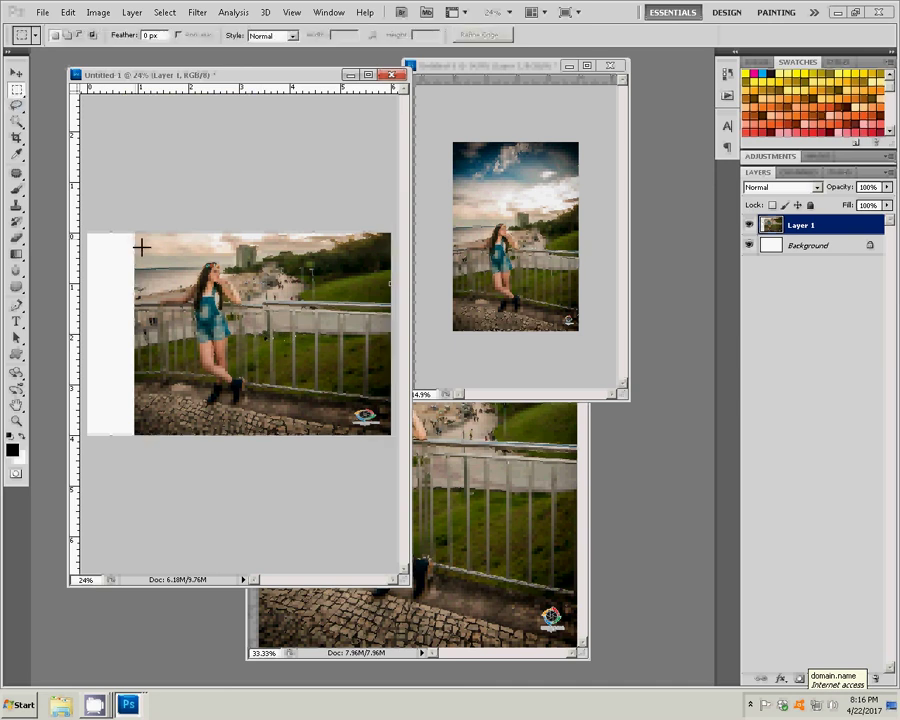
drag(132, 221, 172, 451)
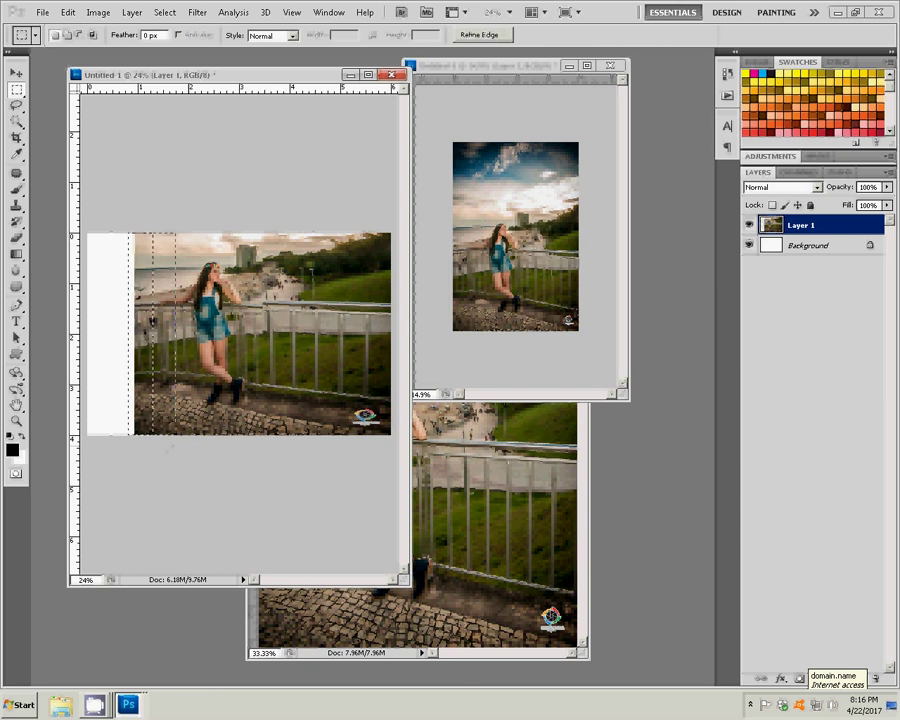
key(v)
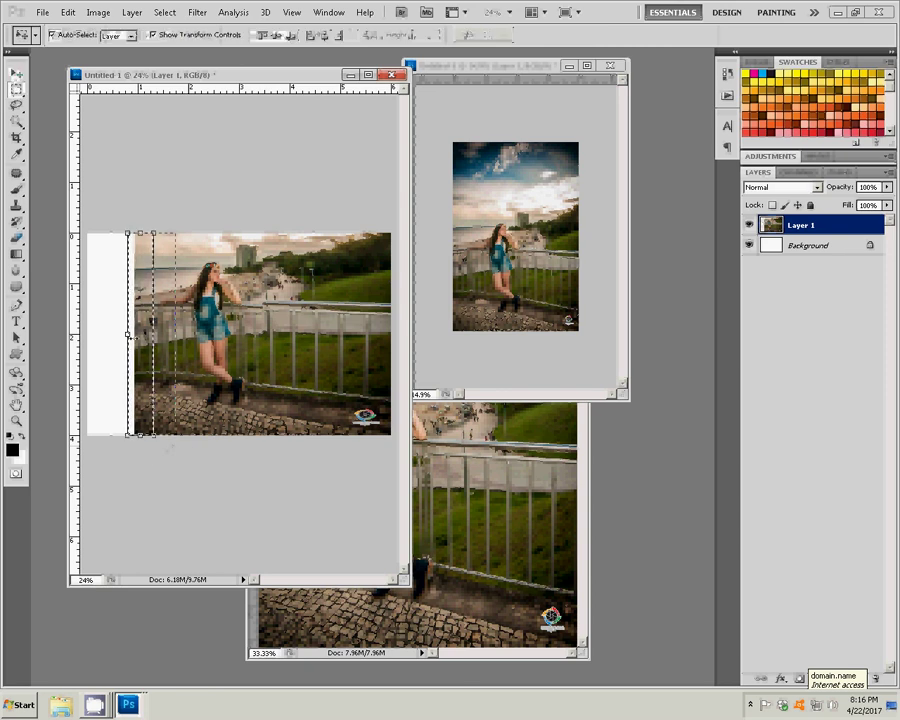
key(ctrl+t)
mouse_move(120, 340)
mouse_down()
mouse_move(77, 338)
mouse_move(63, 349)
mouse_up()
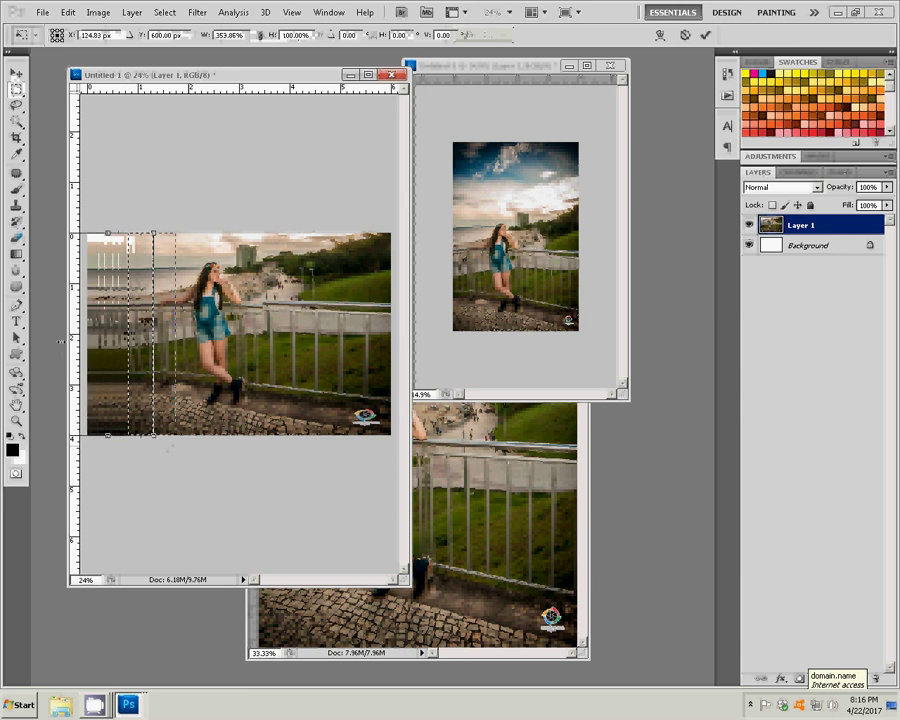
click(705, 35)
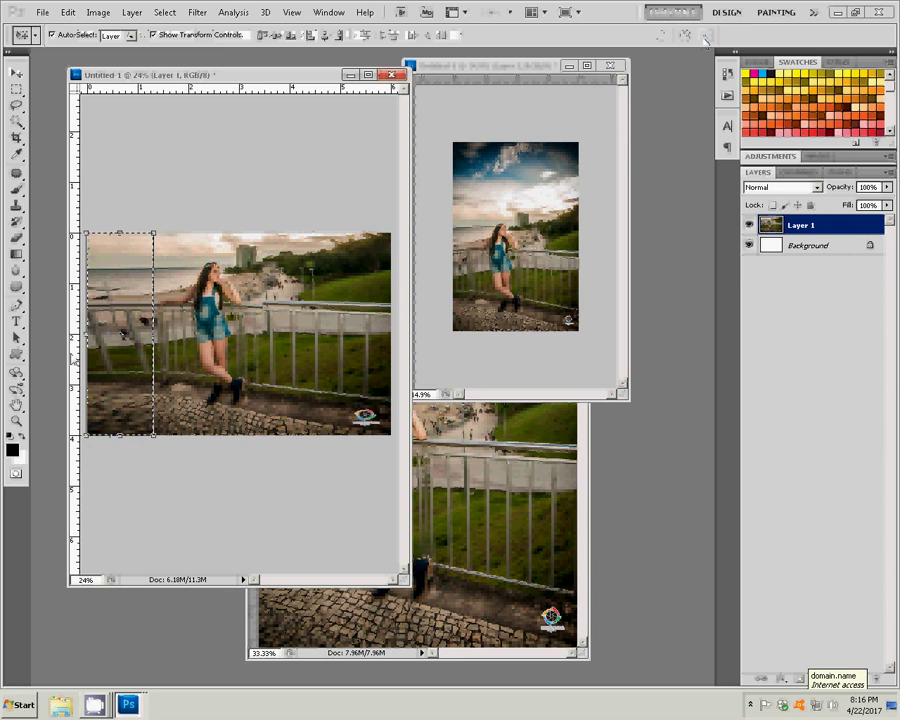
click(165, 13)
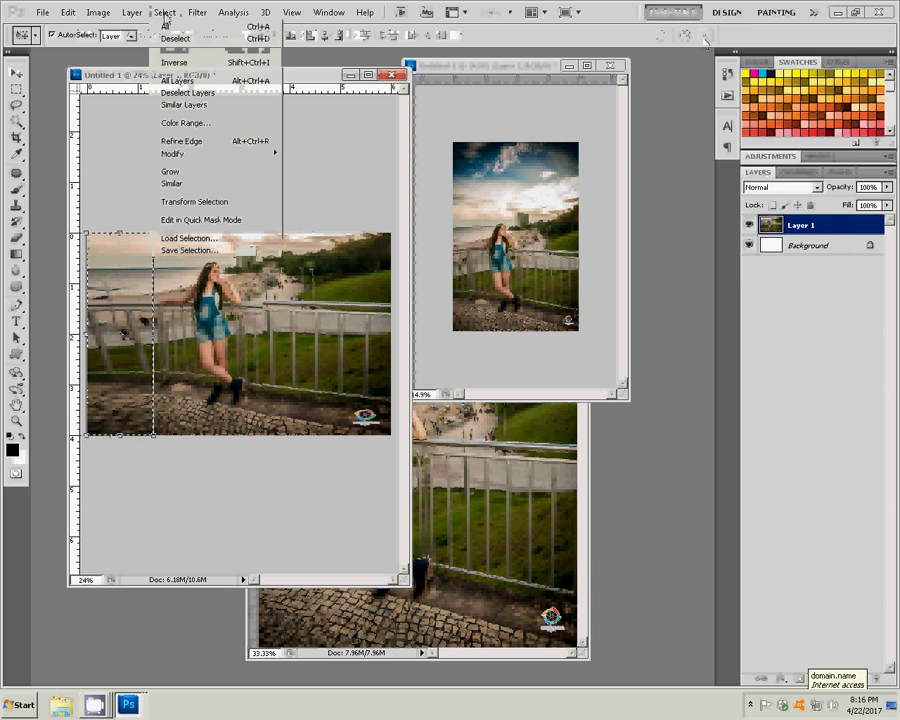
click(176, 38)
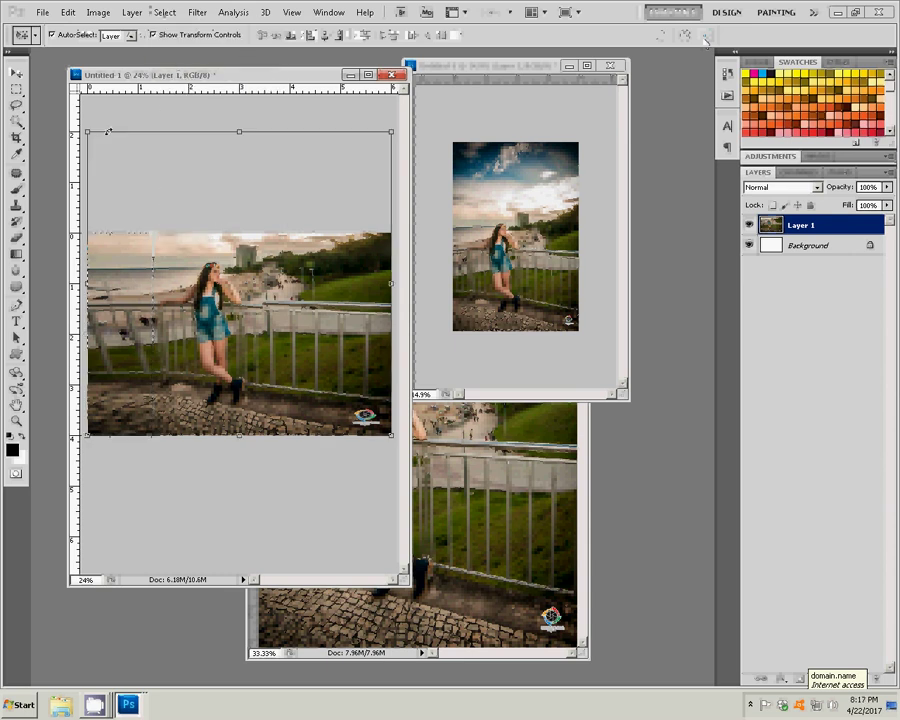
Fit the Untitled-1 page on screen and marquee-select the photo's right half.
key(z)
alt+click(148, 350)
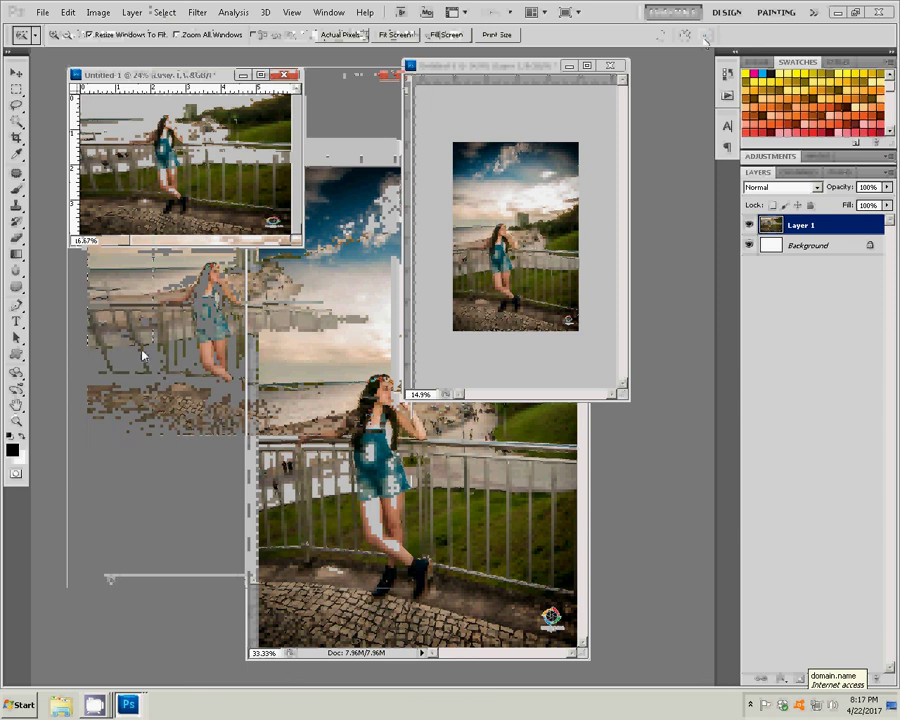
right_click(185, 219)
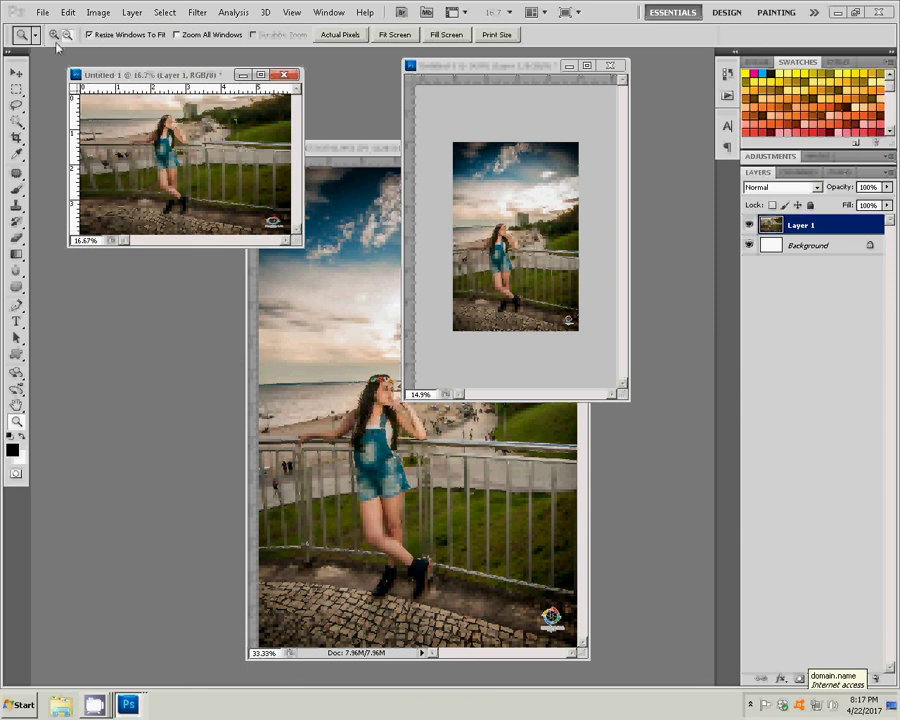
right_click(180, 171)
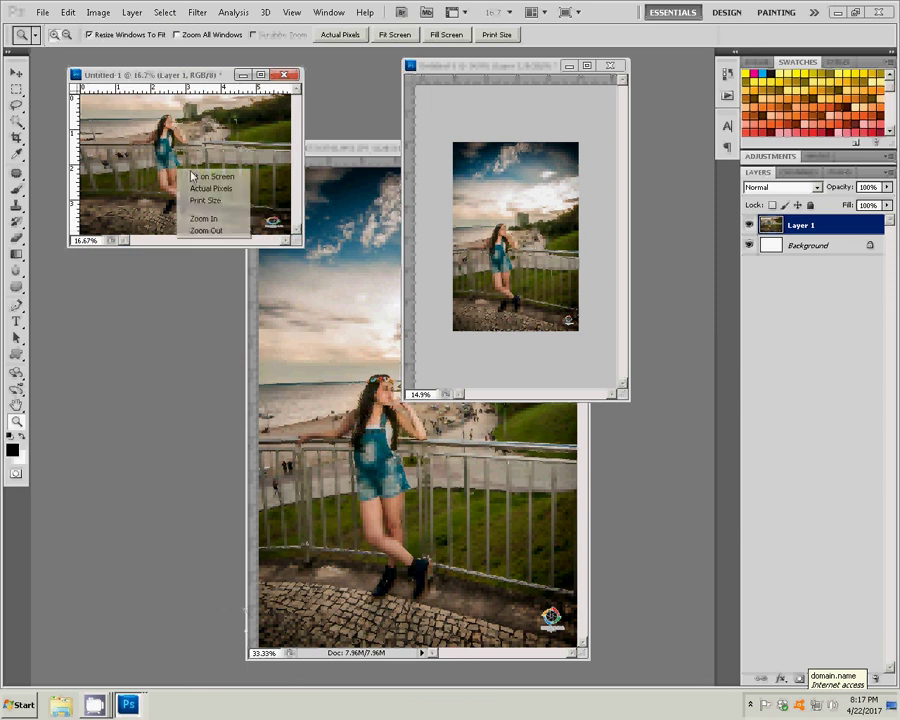
click(195, 176)
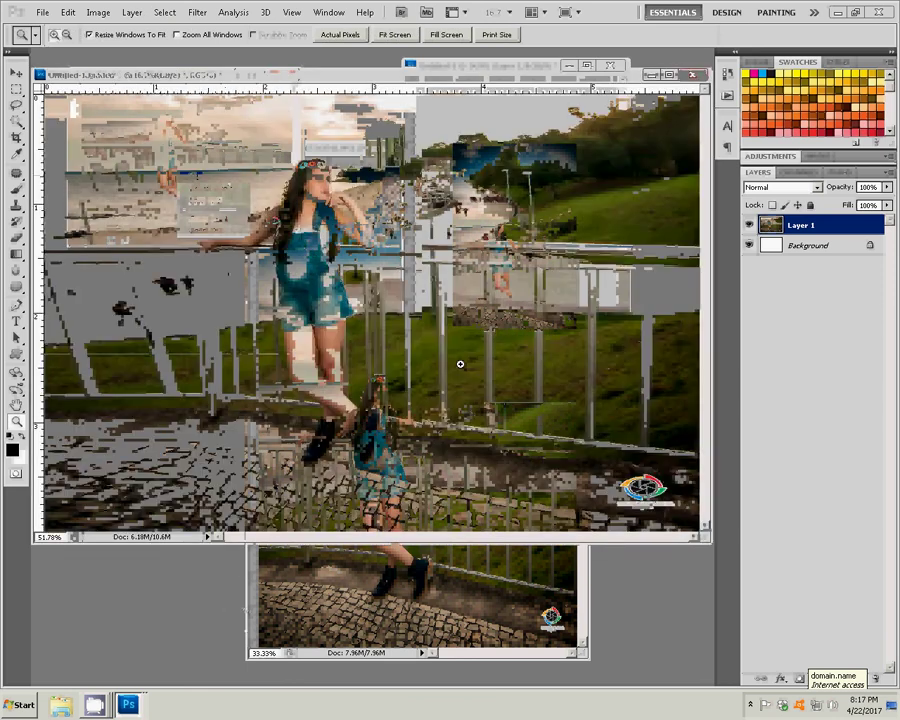
key(m)
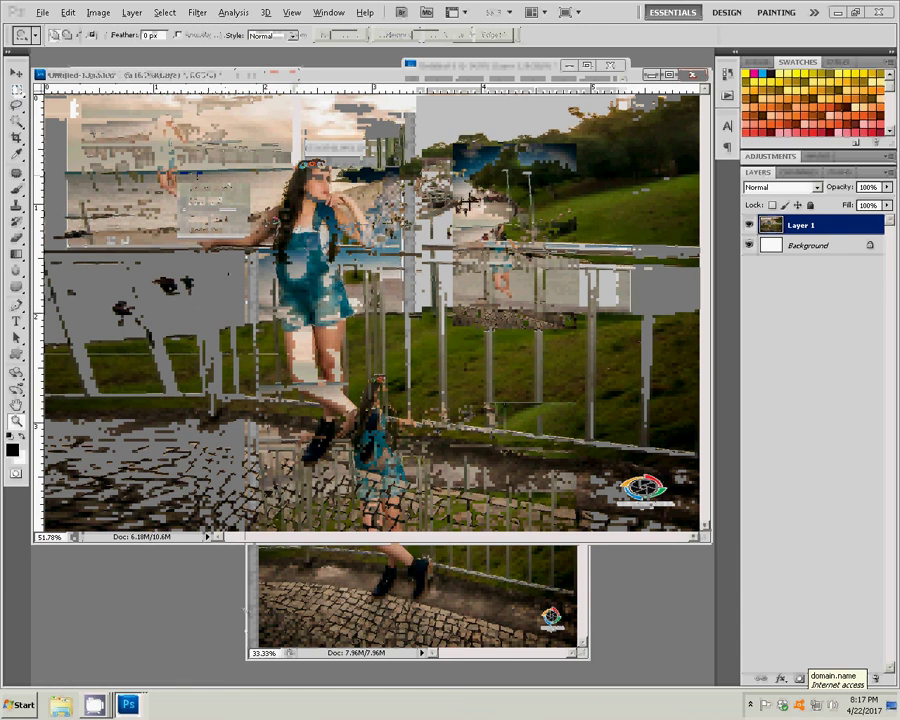
scroll(419, 110, down, 1)
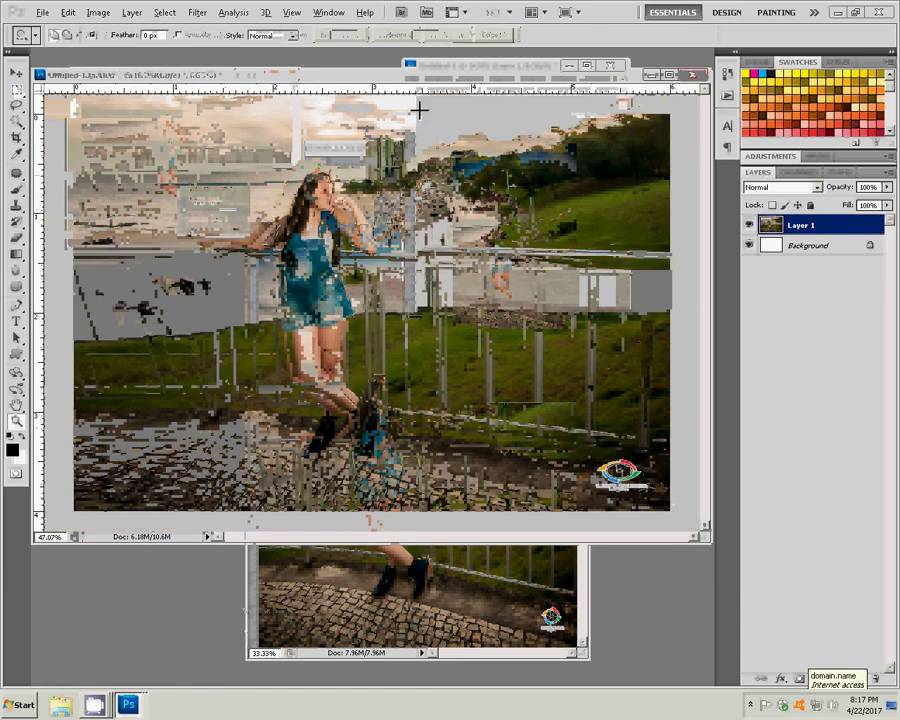
drag(419, 110, 450, 189)
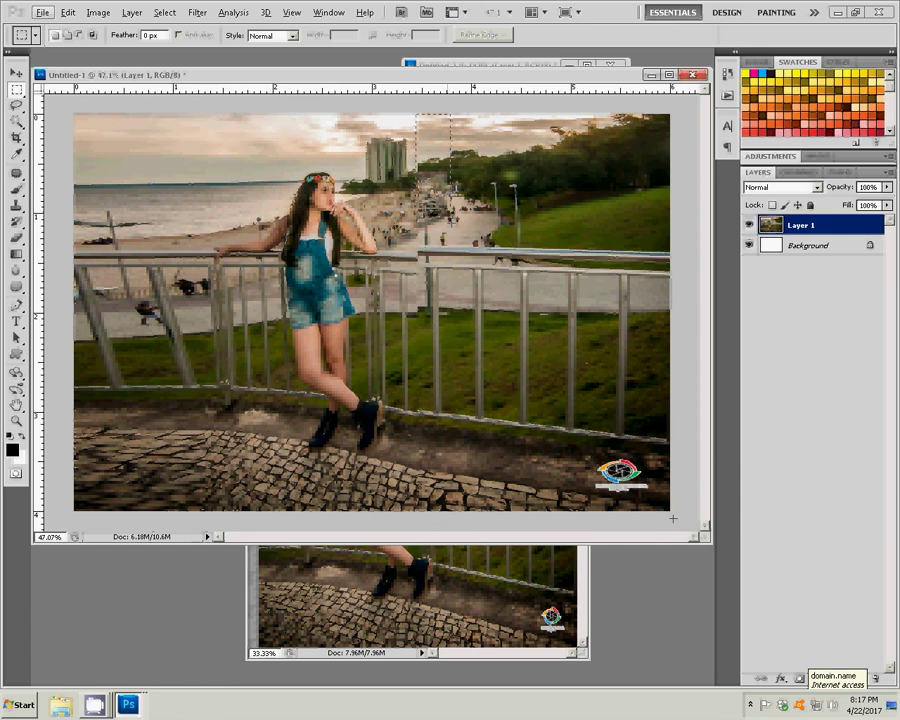
Squash the selected right half of the photo to about 97% height, commit, and deselect.
drag(673, 518, 672, 518)
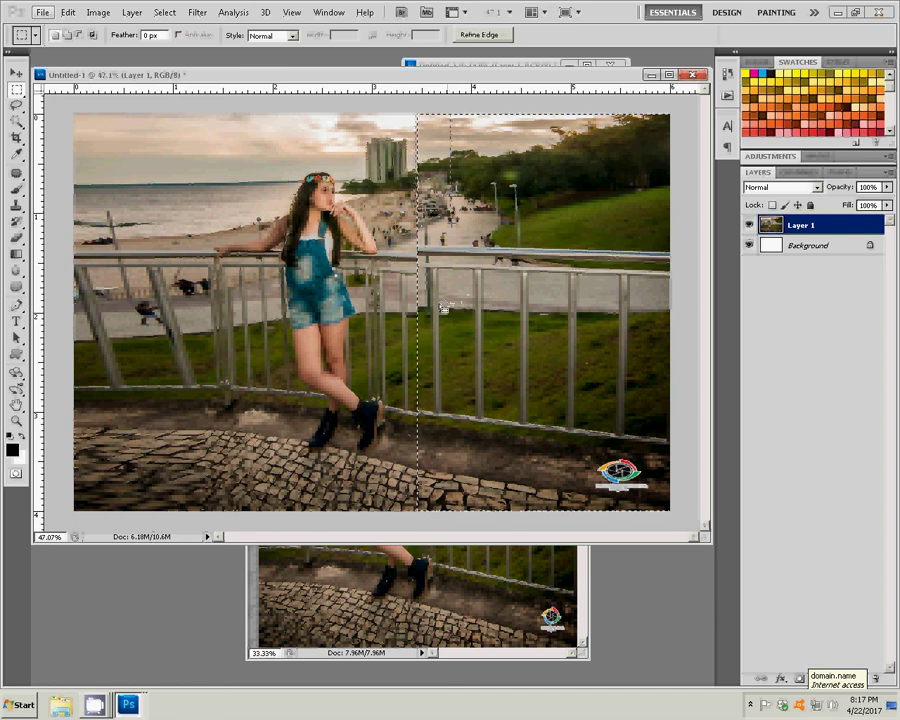
click(16, 73)
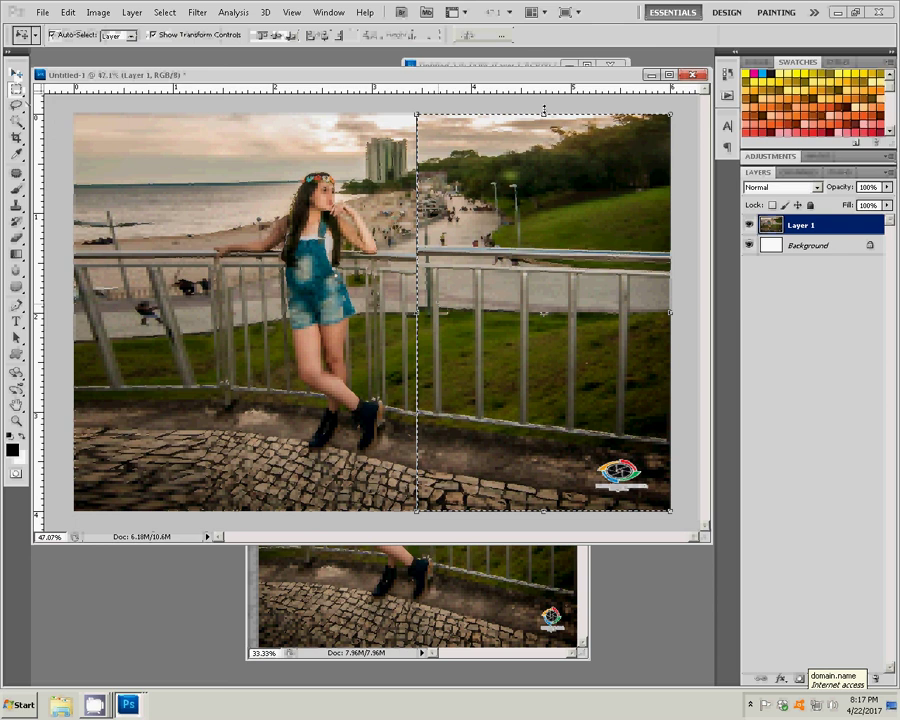
drag(544, 110, 544, 123)
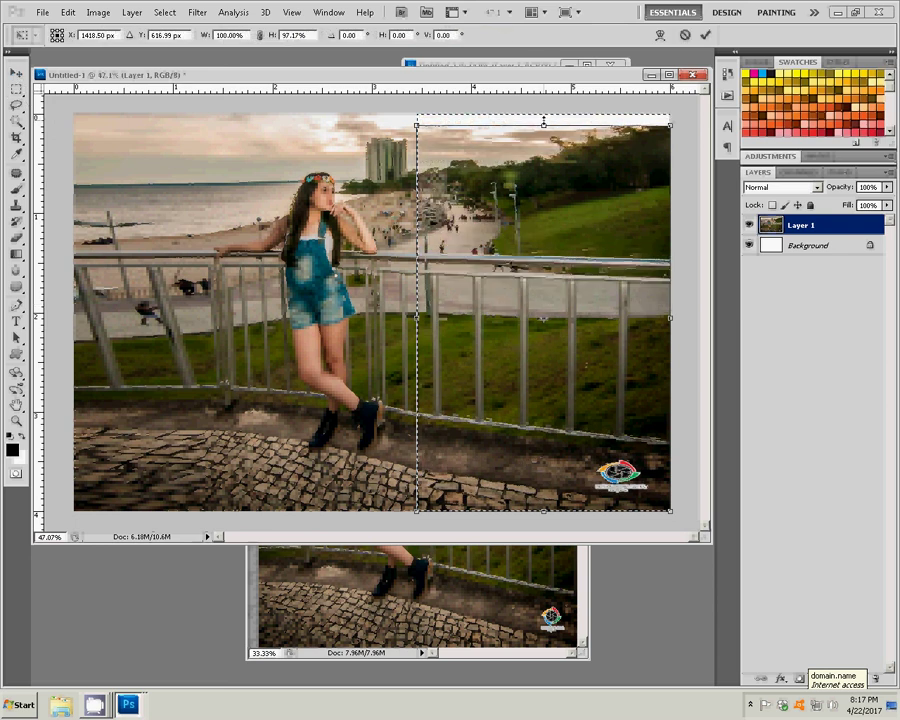
key(Return)
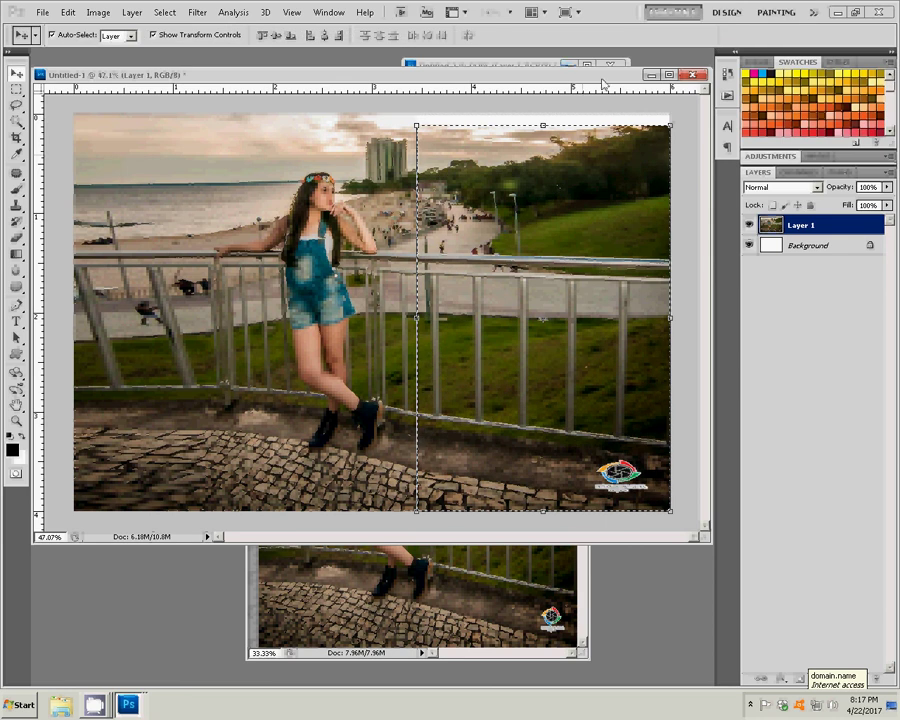
click(165, 12)
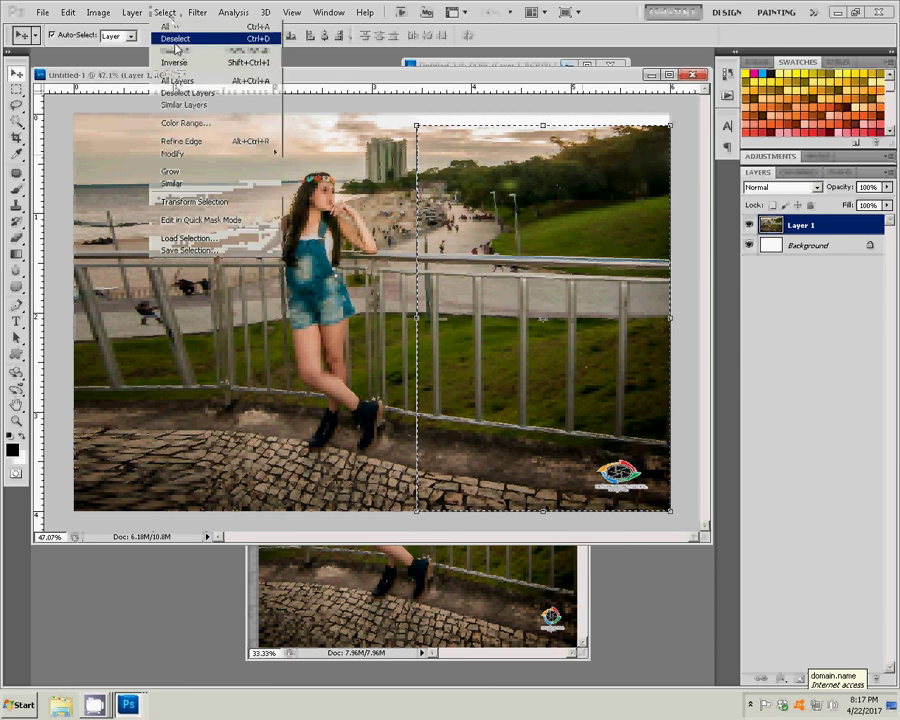
click(175, 40)
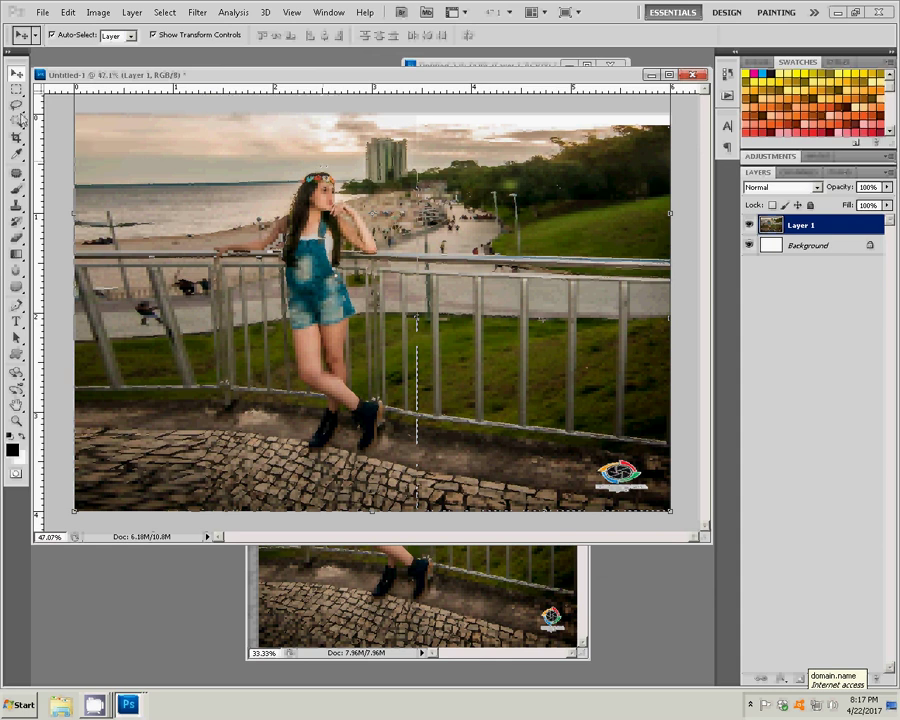
Marquee-select the sky strip across the top right of the photo.
key(m)
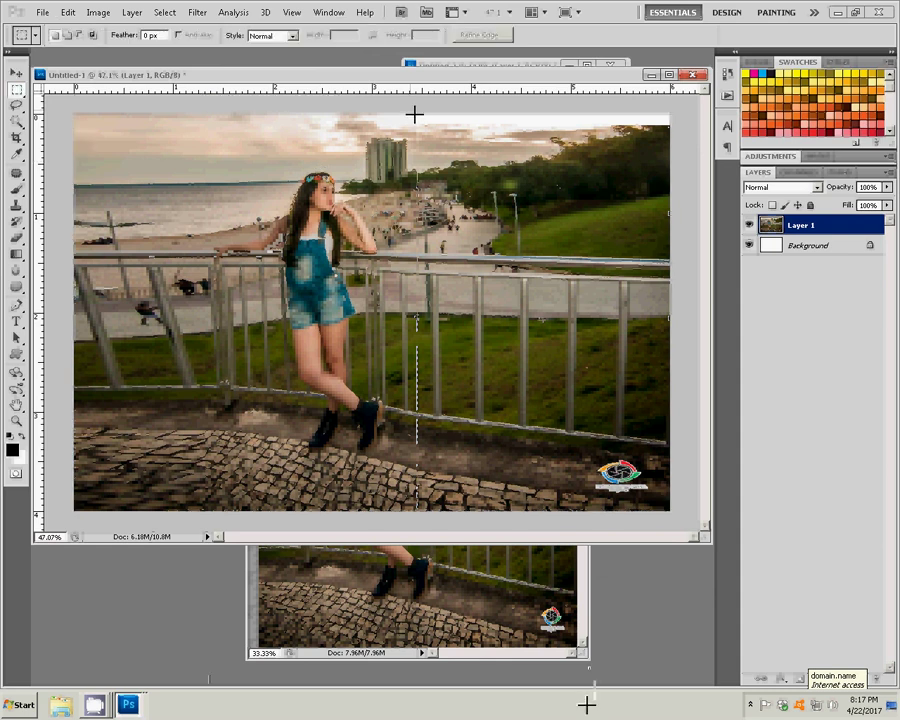
drag(414, 117, 432, 140)
click(416, 124)
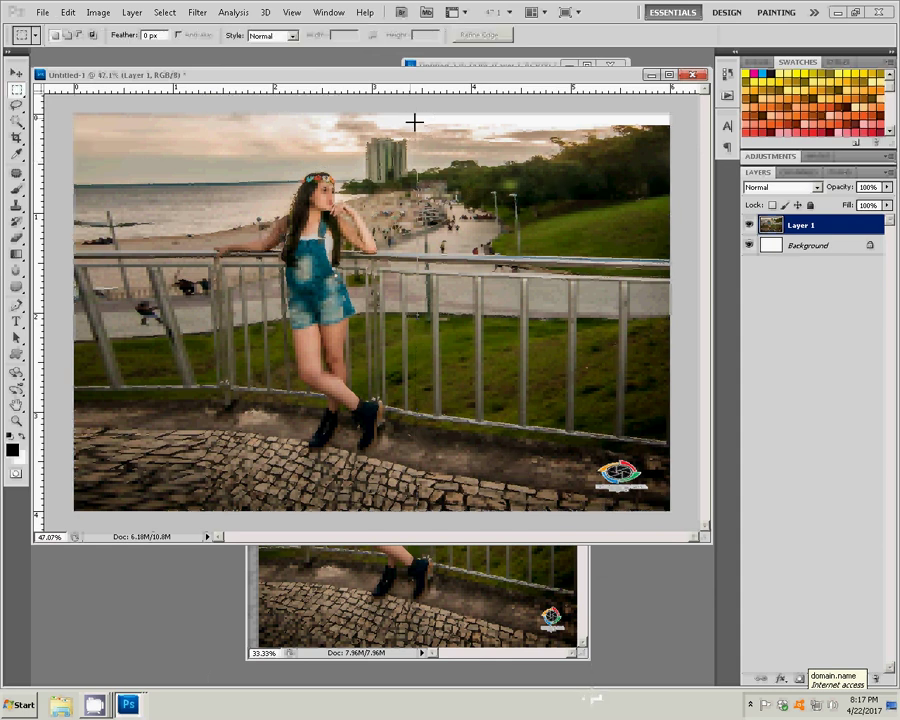
drag(414, 113, 421, 131)
drag(677, 179, 677, 180)
Stretch the sky strip up to the page's top edge, about 108.6% height, then deselect.
key(v)
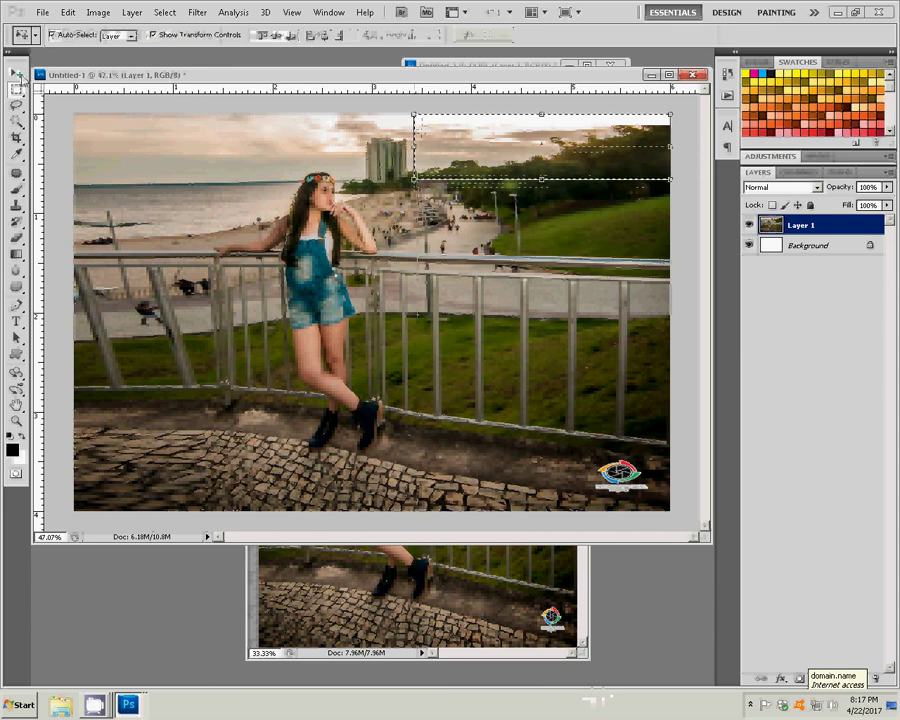
drag(540, 113, 540, 100)
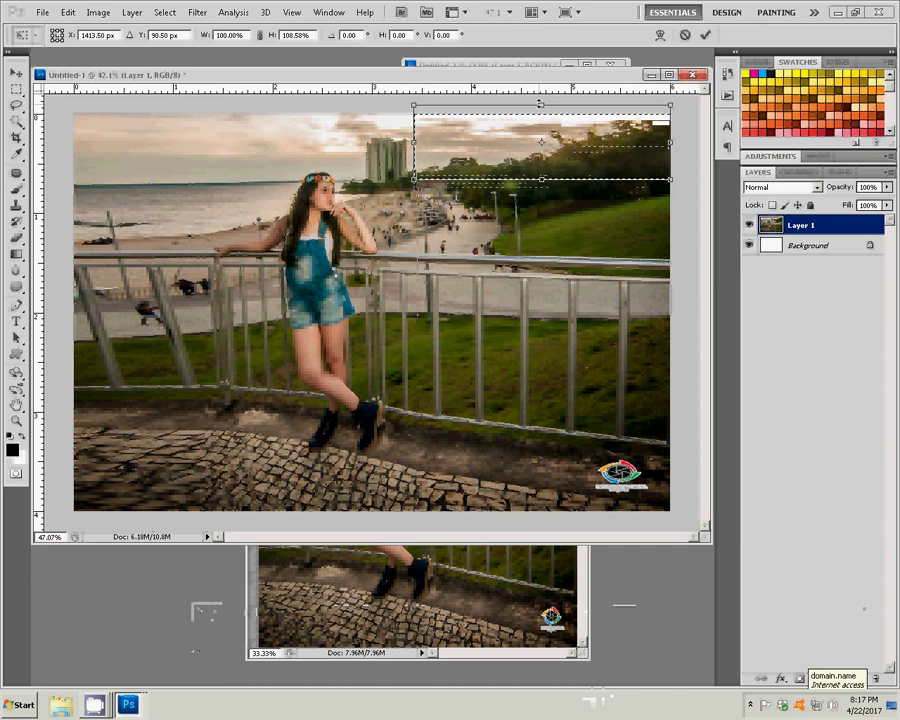
key(Return)
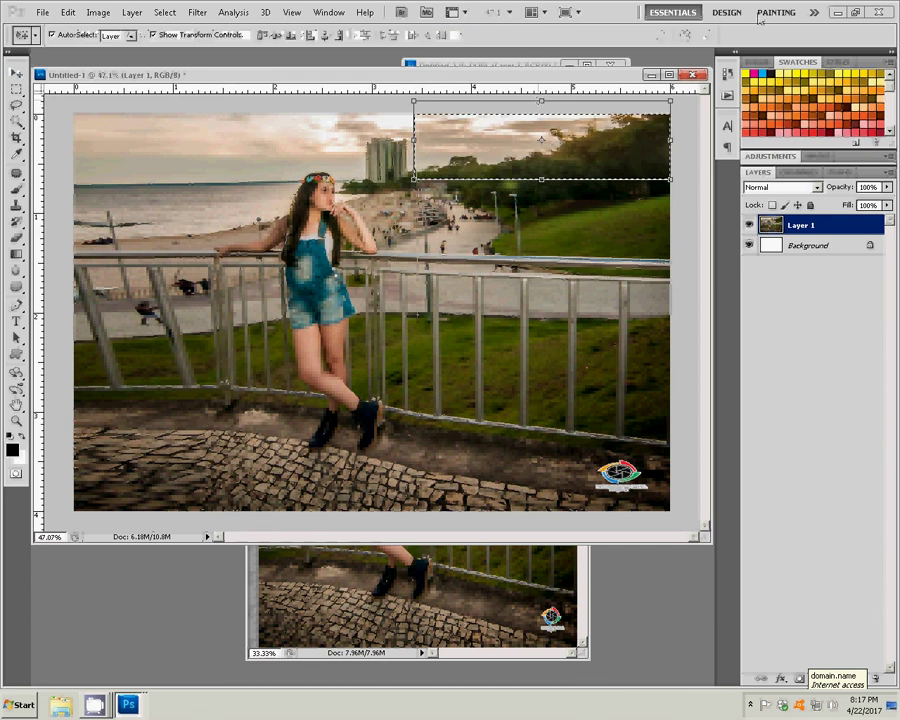
click(164, 12)
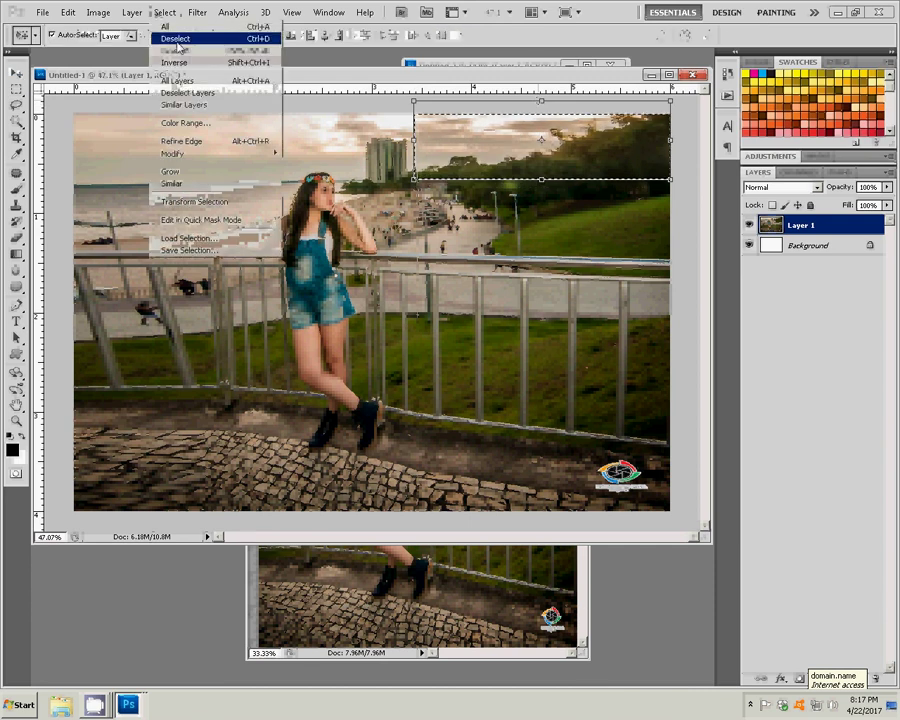
click(165, 36)
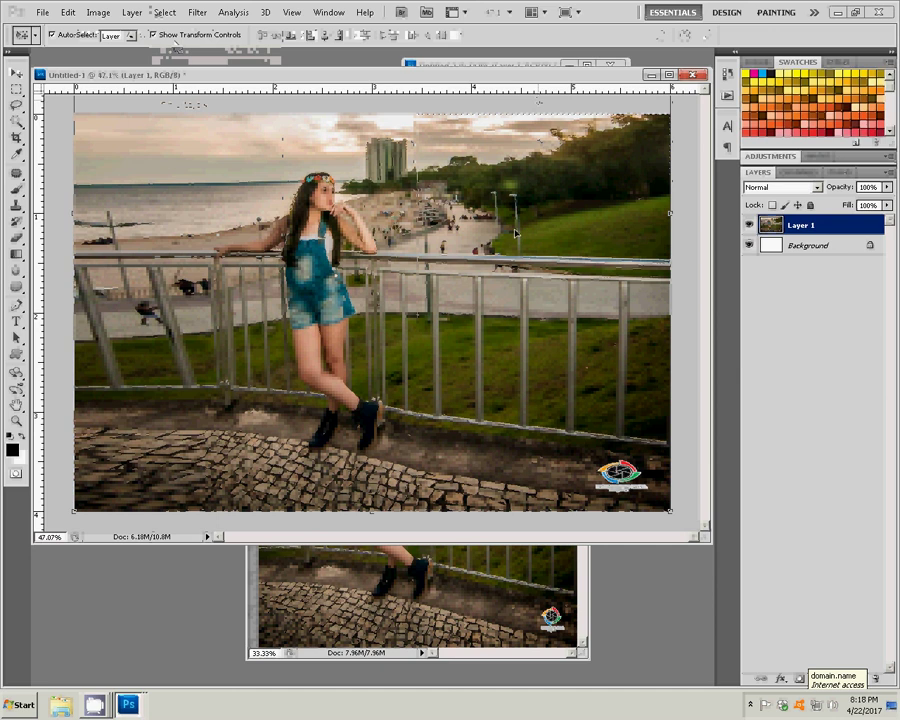
Zoom in and marquee a thin full-height column, nudged three pixels right onto the central seam.
key(z)
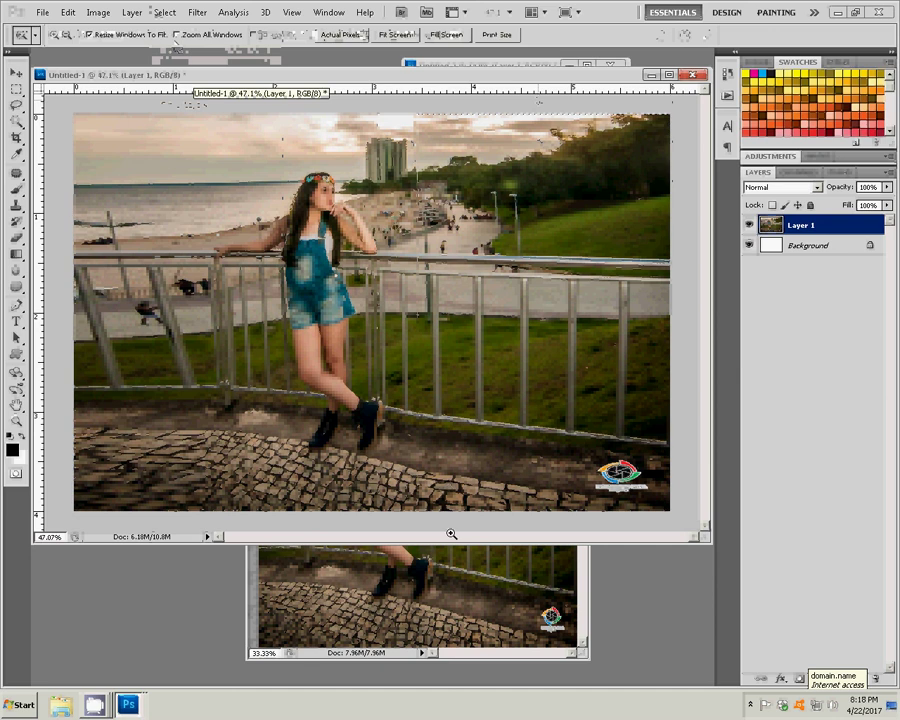
drag(422, 462, 486, 289)
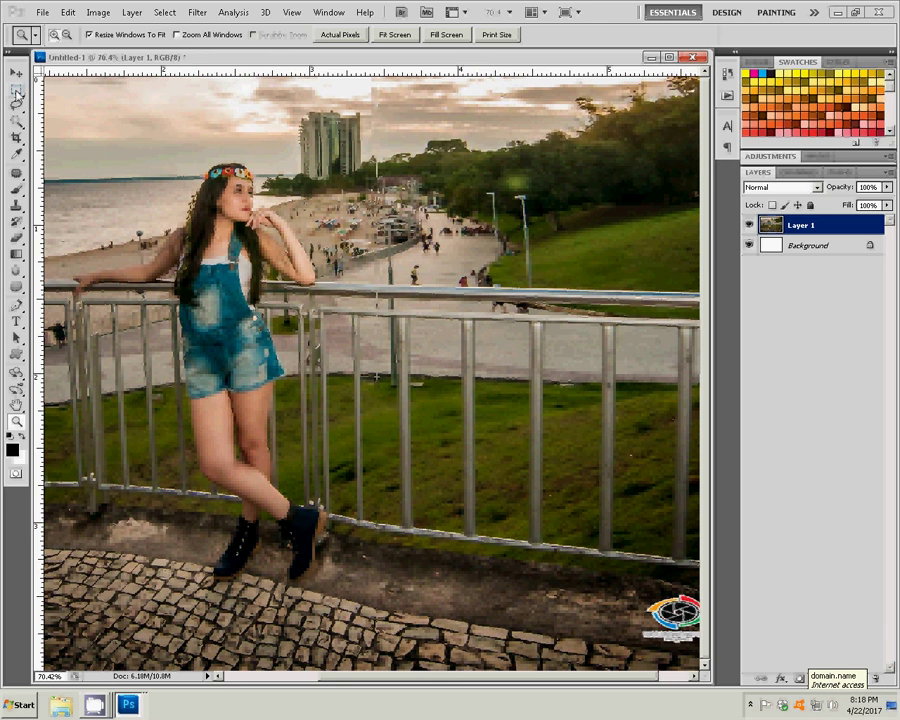
key(m)
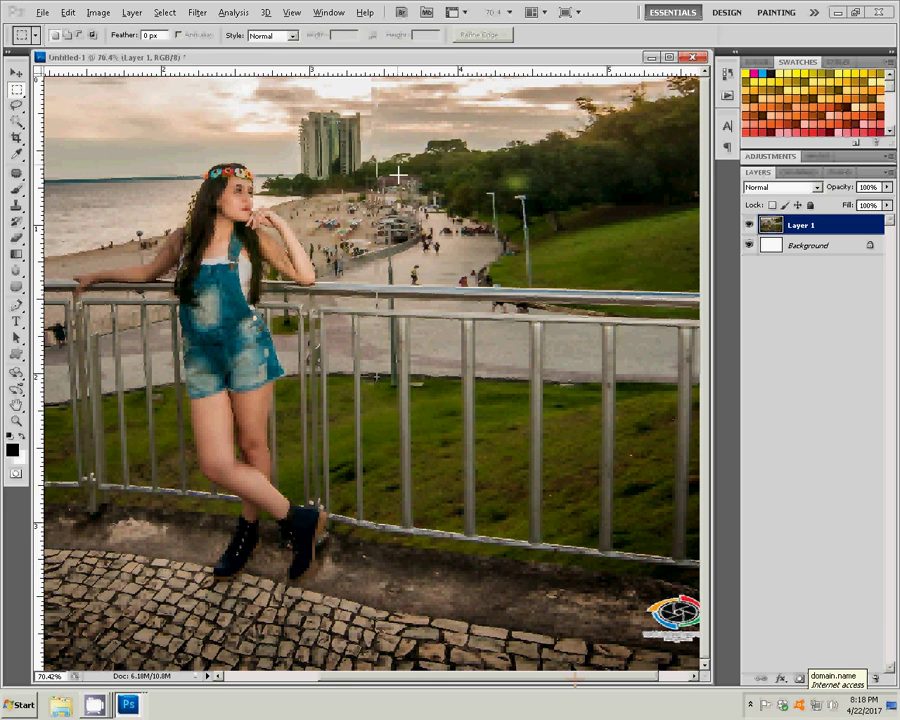
scroll(398, 176, down, 1)
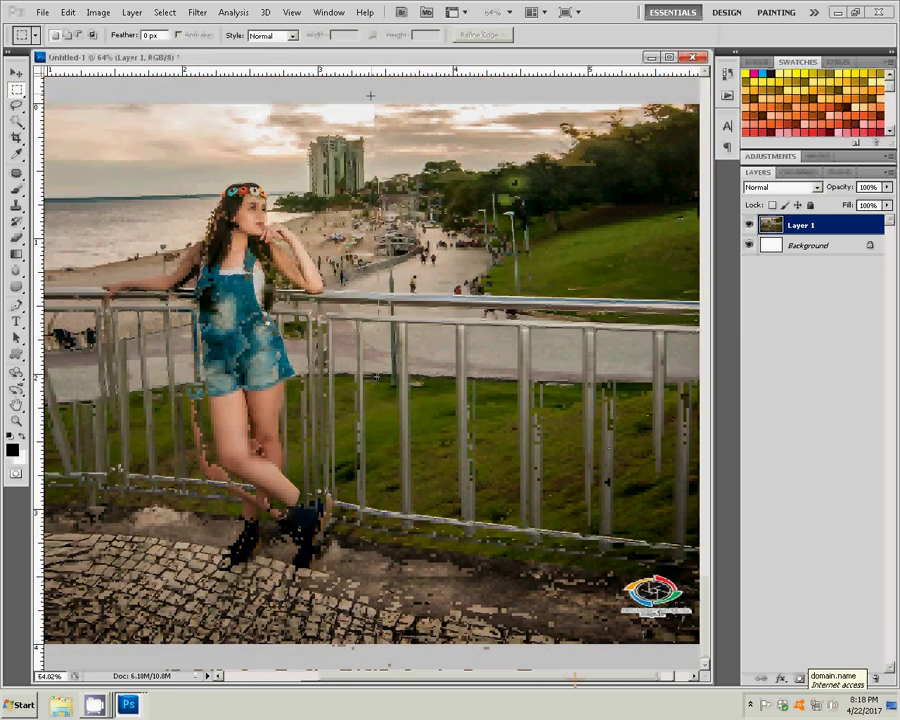
drag(372, 377, 396, 565)
drag(370, 96, 374, 652)
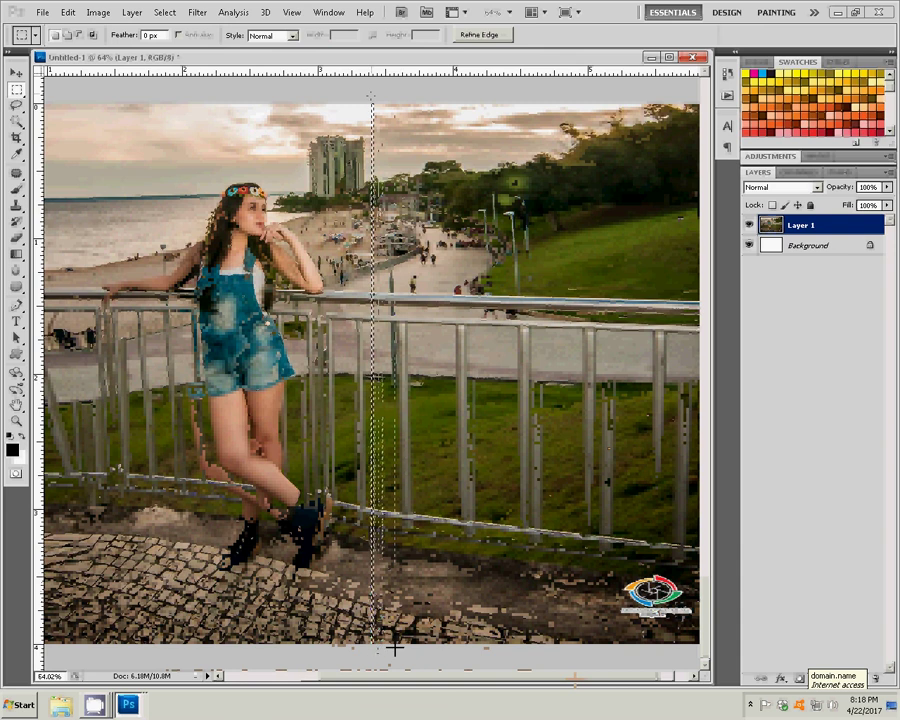
key(Right)
key(Right)
key(Right)
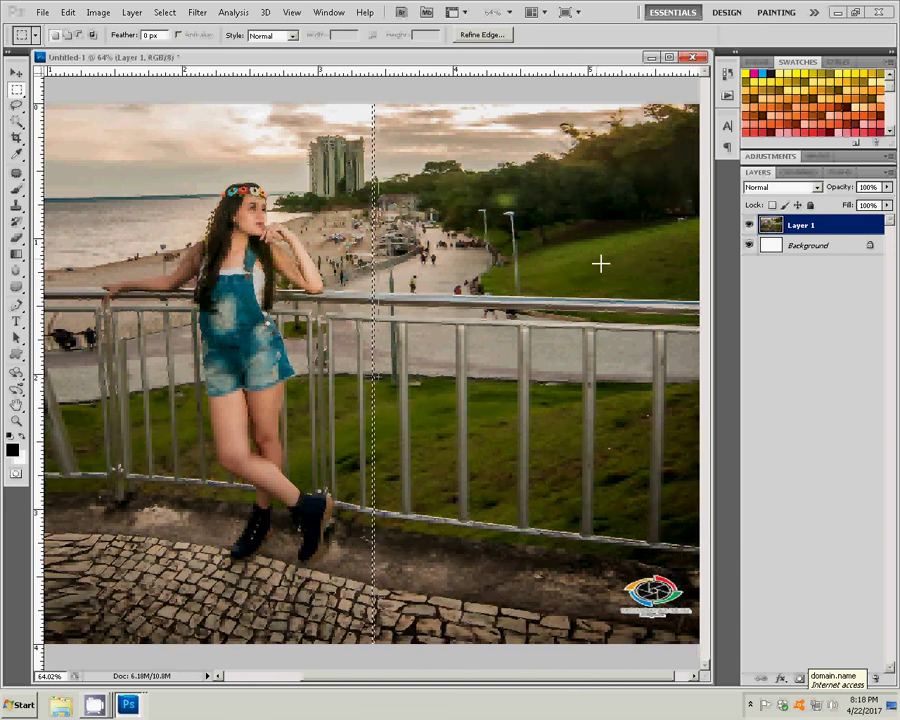
key(Right)
key(Right)
key(Right)
key(Right)
key(Right)
key(Right)
key(Right)
key(Right)
key(Right)
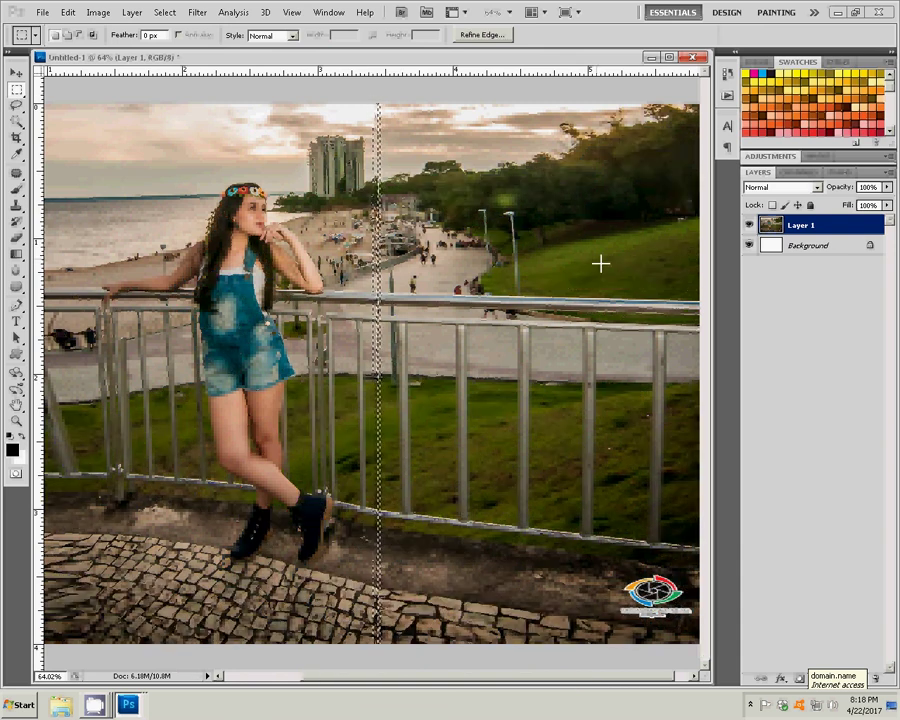
key(Right)
key(Right)
Fill the selected seam strip using Content-Aware as the fill source.
right_click(450, 123)
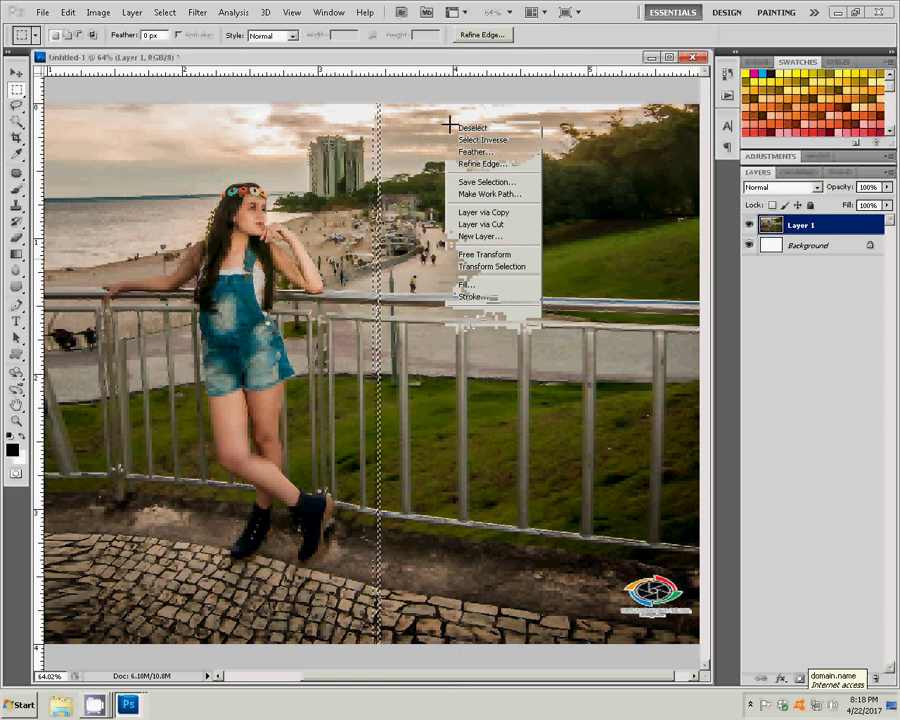
click(474, 286)
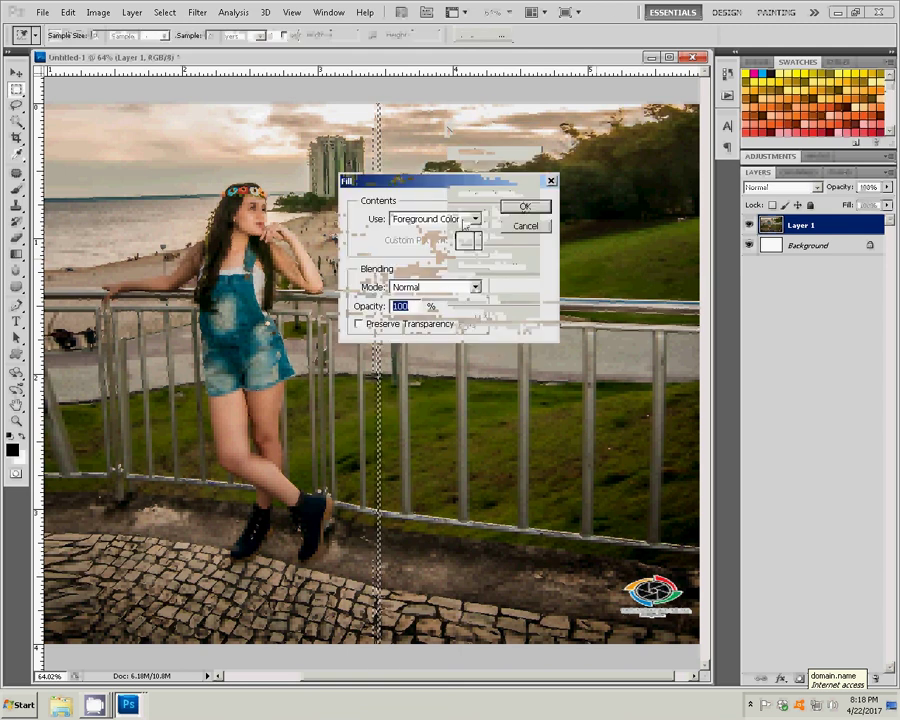
click(464, 220)
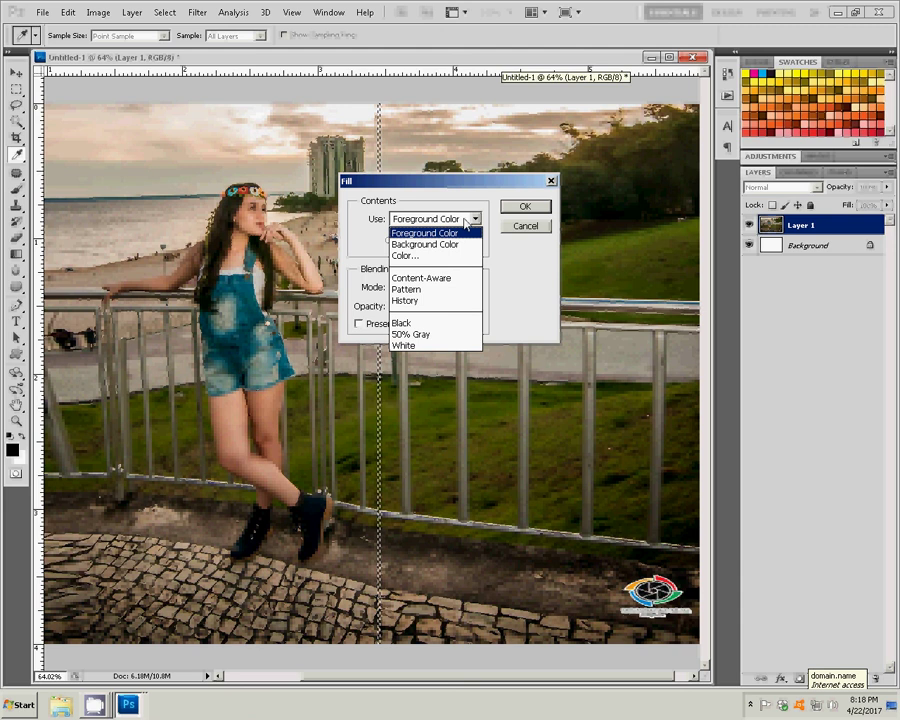
click(445, 284)
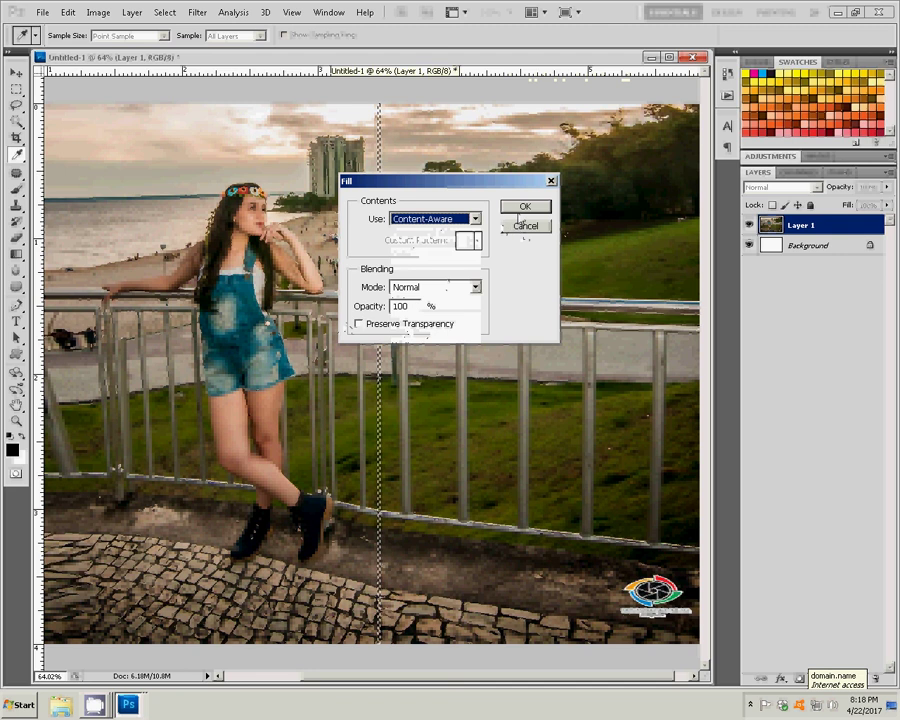
click(523, 206)
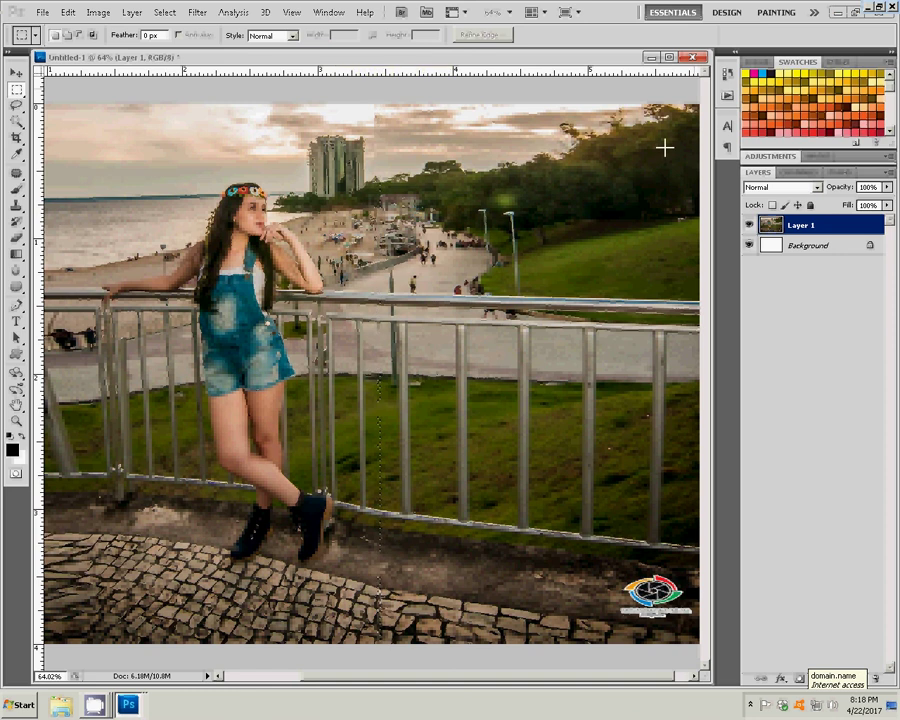
Patch the seam mark beside the tower with clean sky, toggling undo to compare before and after.
click(400, 346)
click(16, 173)
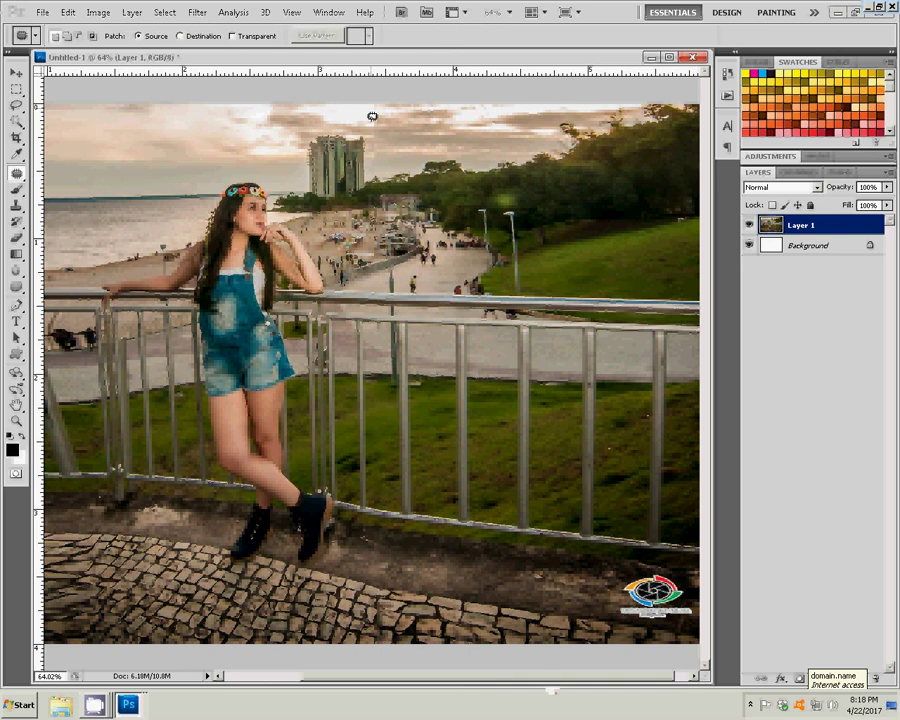
drag(372, 117, 455, 168)
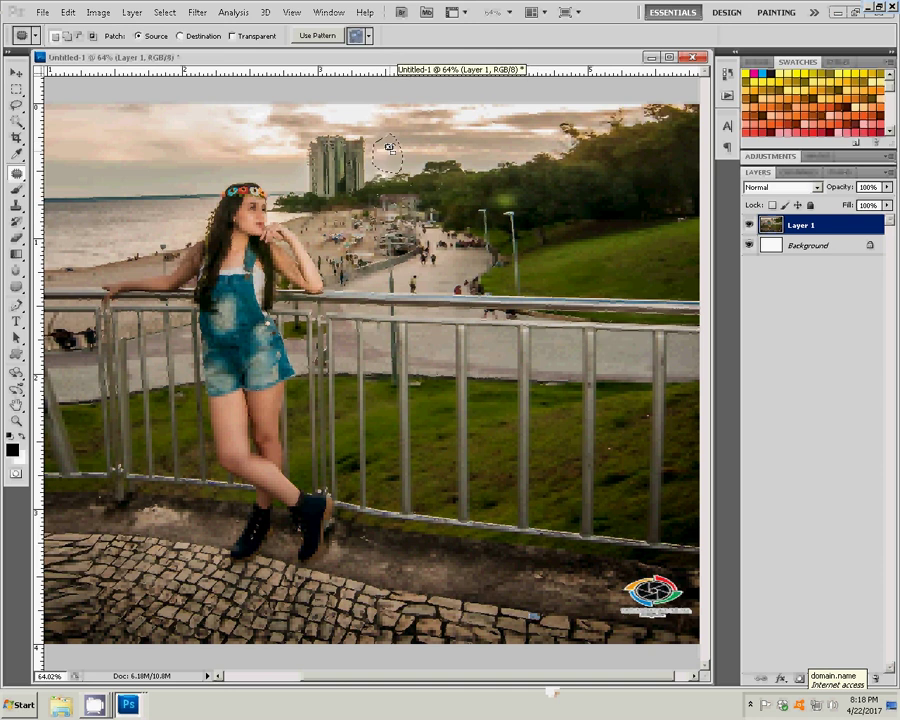
drag(377, 139, 458, 137)
key(ctrl+d)
key(ctrl+z)
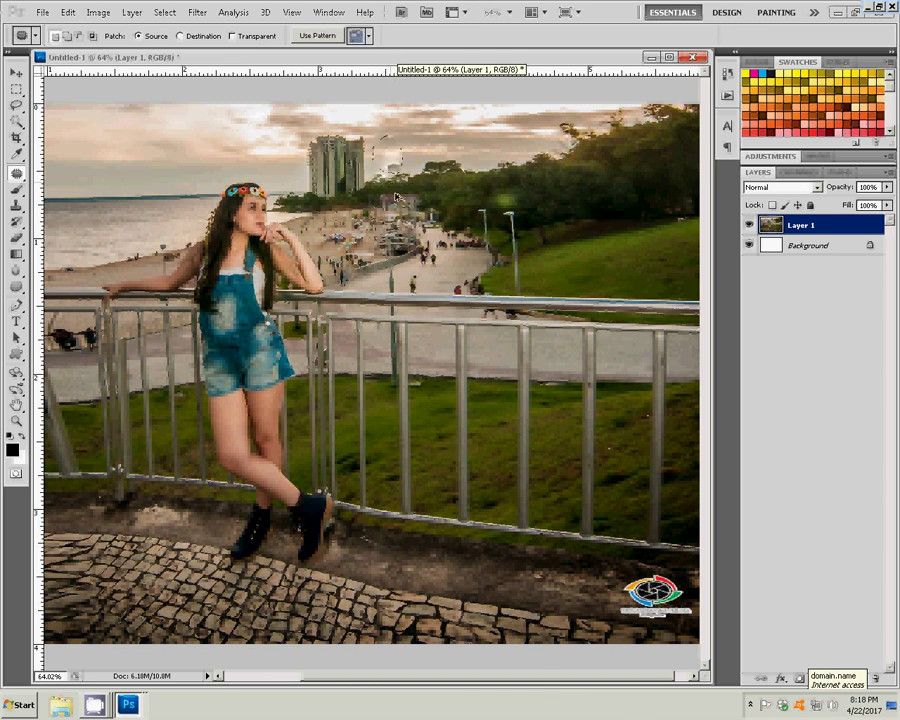
key(ctrl+d)
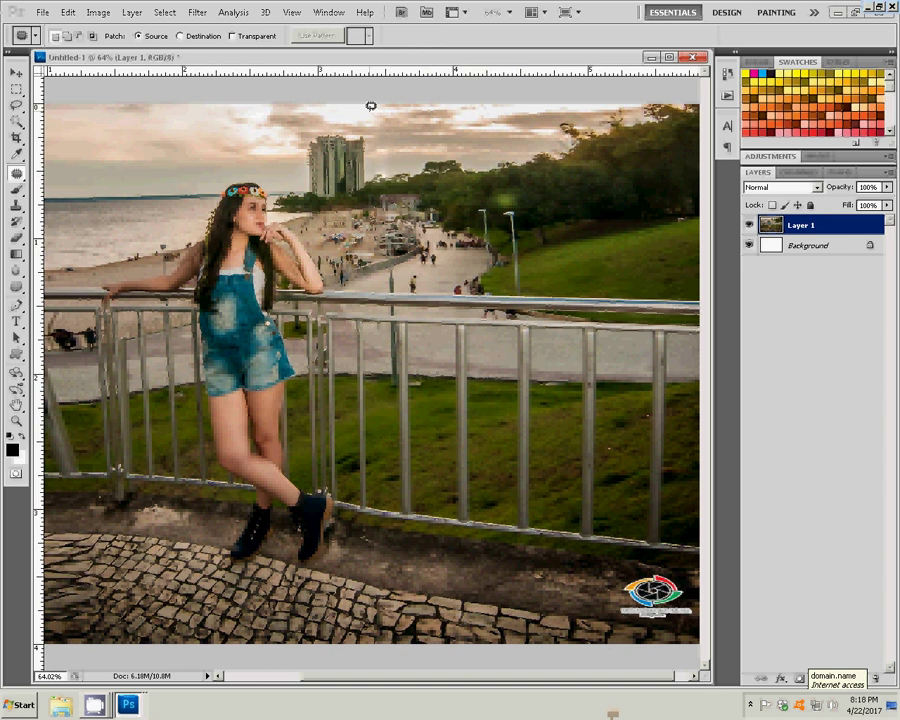
key(ctrl+z)
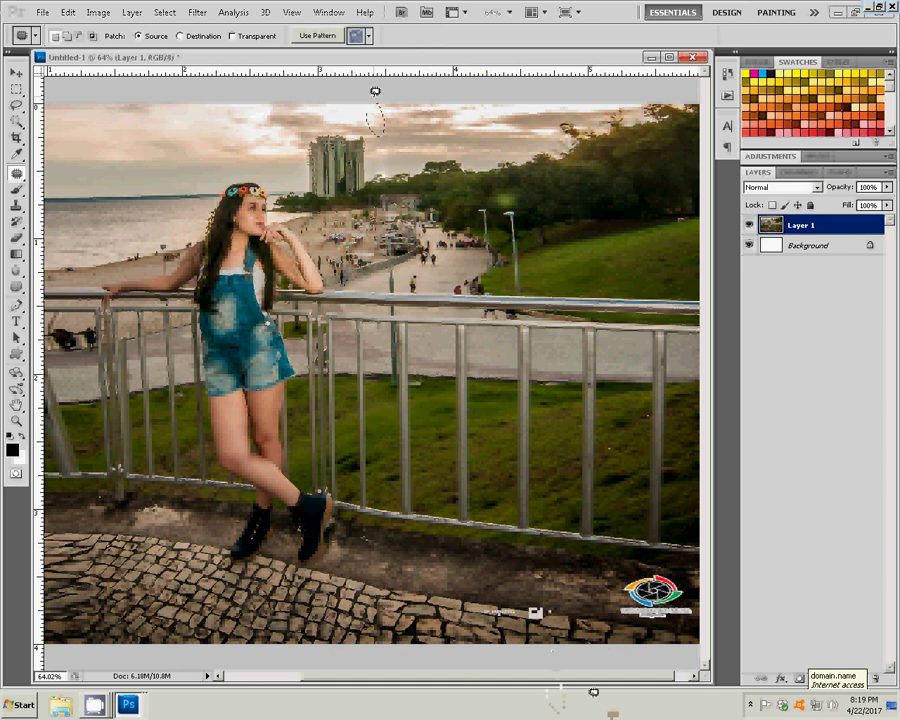
key(ctrl+d)
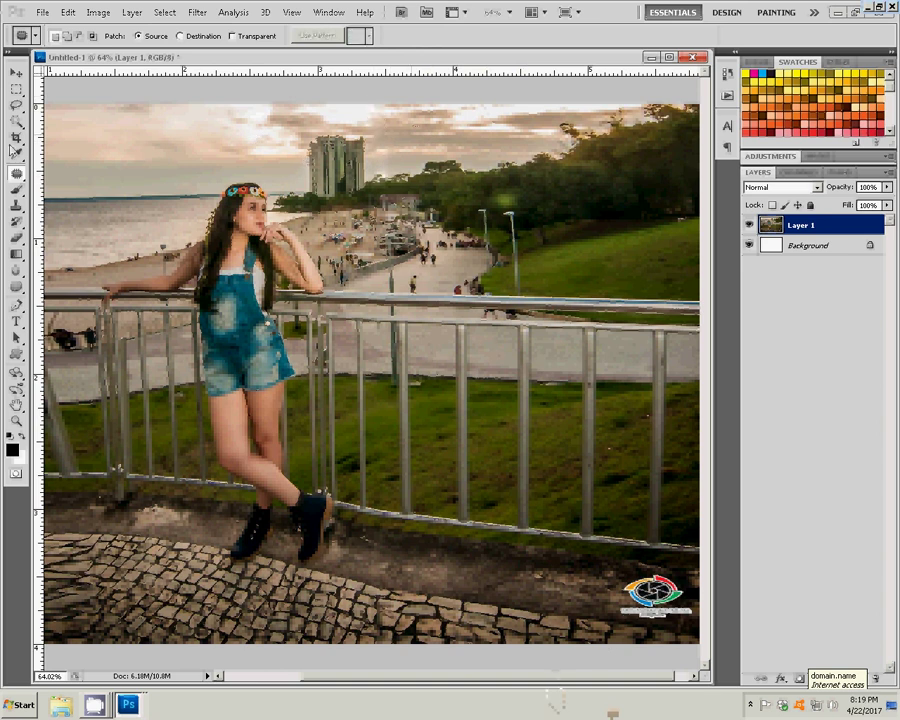
Pick the Clone Stamp with a 33 px brush and hardness 35.
click(16, 206)
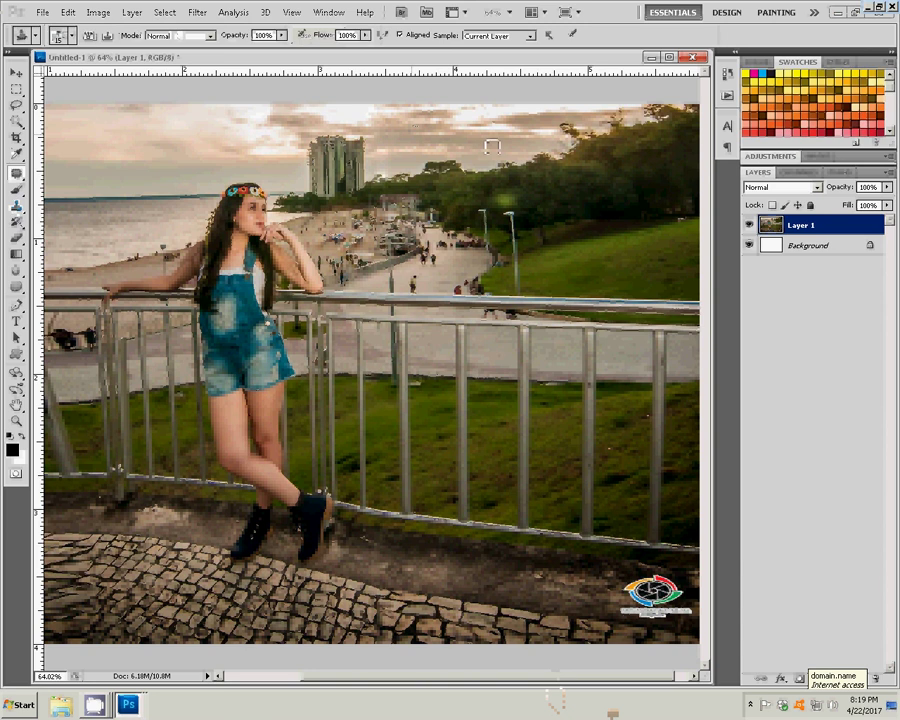
right_click(401, 128)
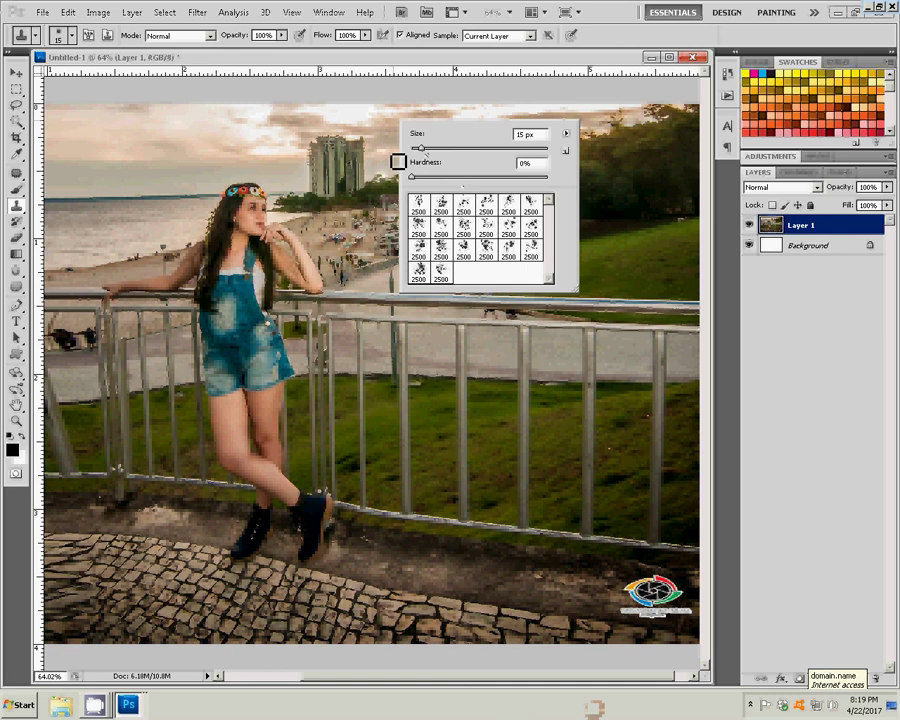
click(524, 163)
text(35)
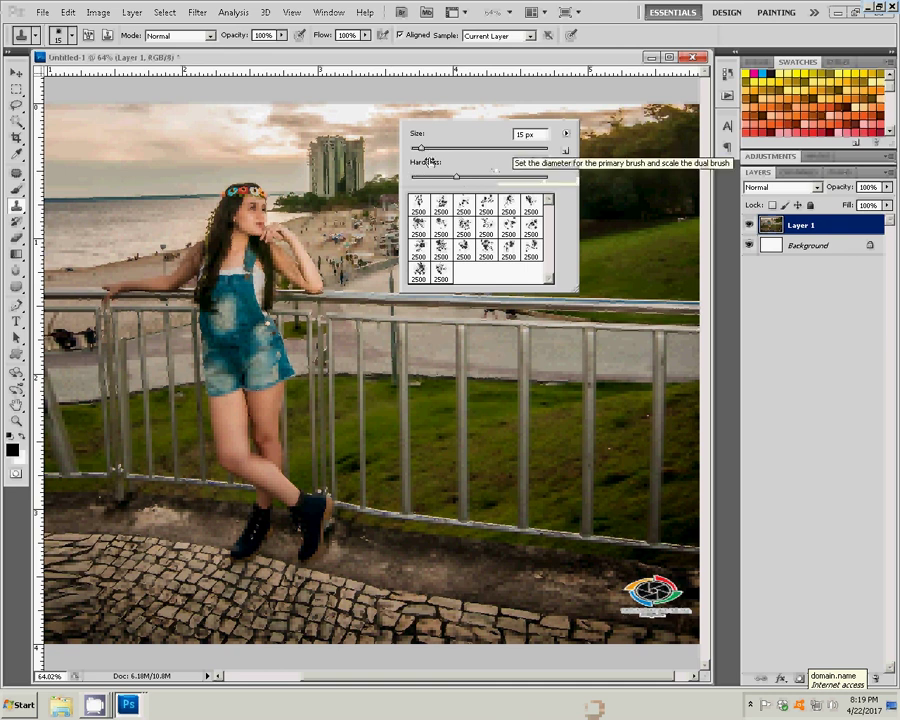
click(429, 150)
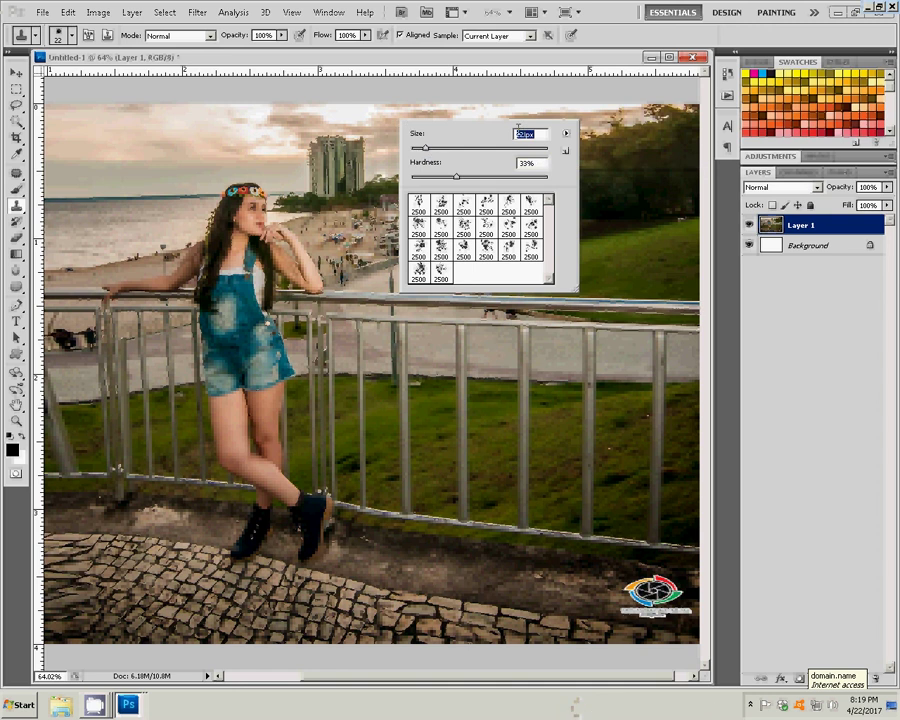
text(33)
Dismiss the missing clone source warning and set a clone source point in the sky.
click(387, 129)
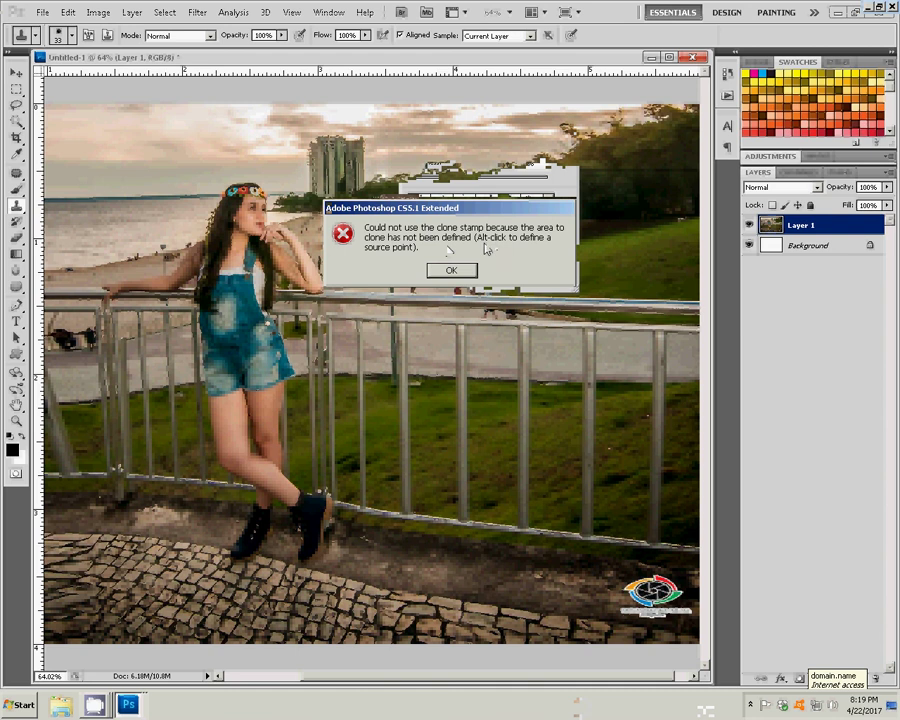
key(Return)
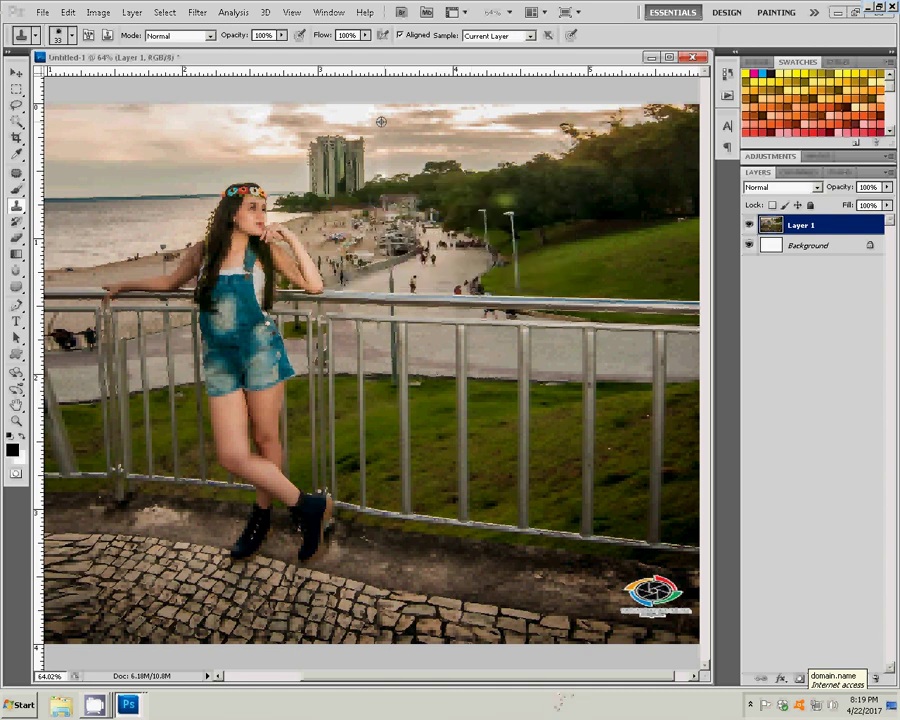
alt+click(381, 121)
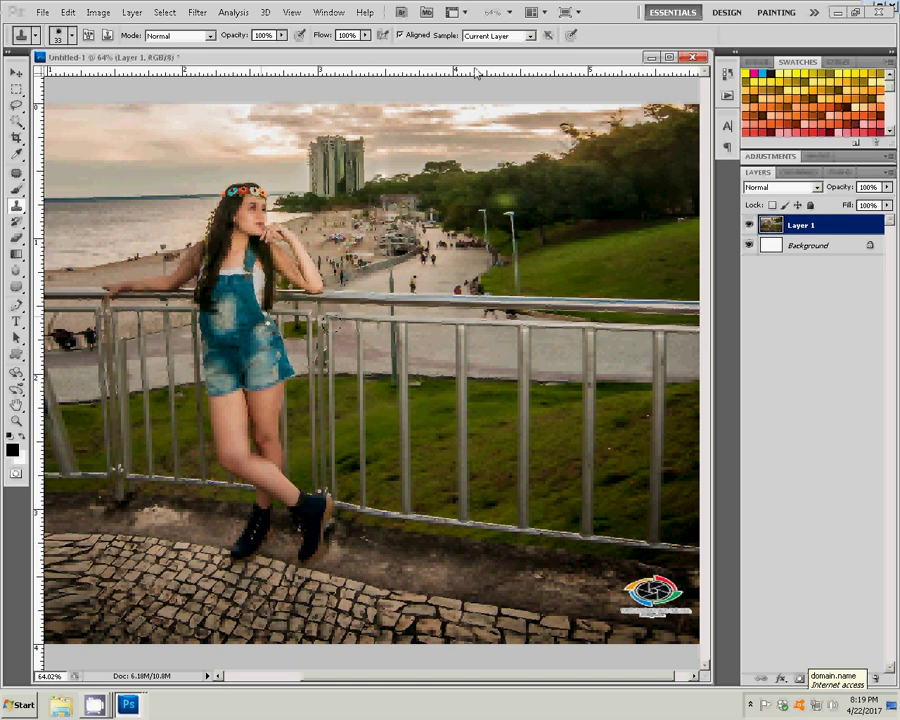
click(198, 13)
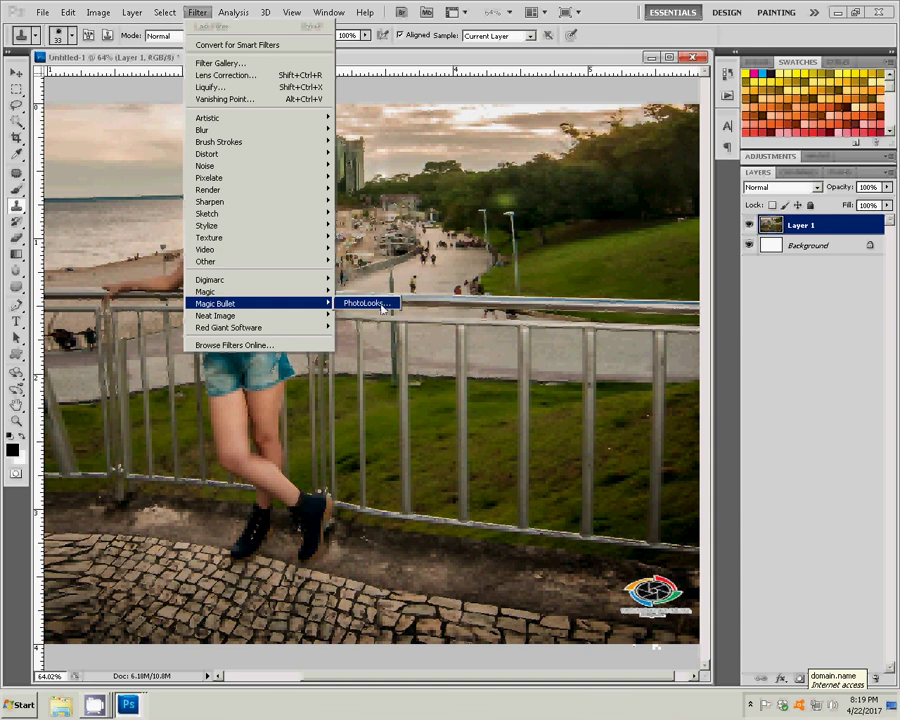
mouse_move(229, 327)
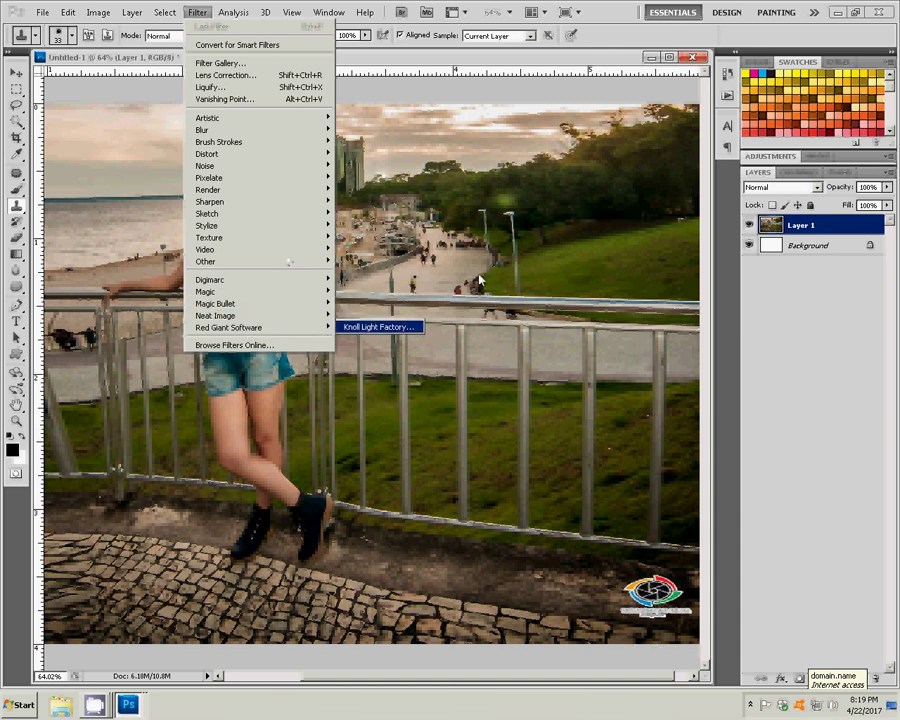
Apply a Knoll Light Factory Glow Ball flare in the upper-left sky at scale 0.19.
click(378, 327)
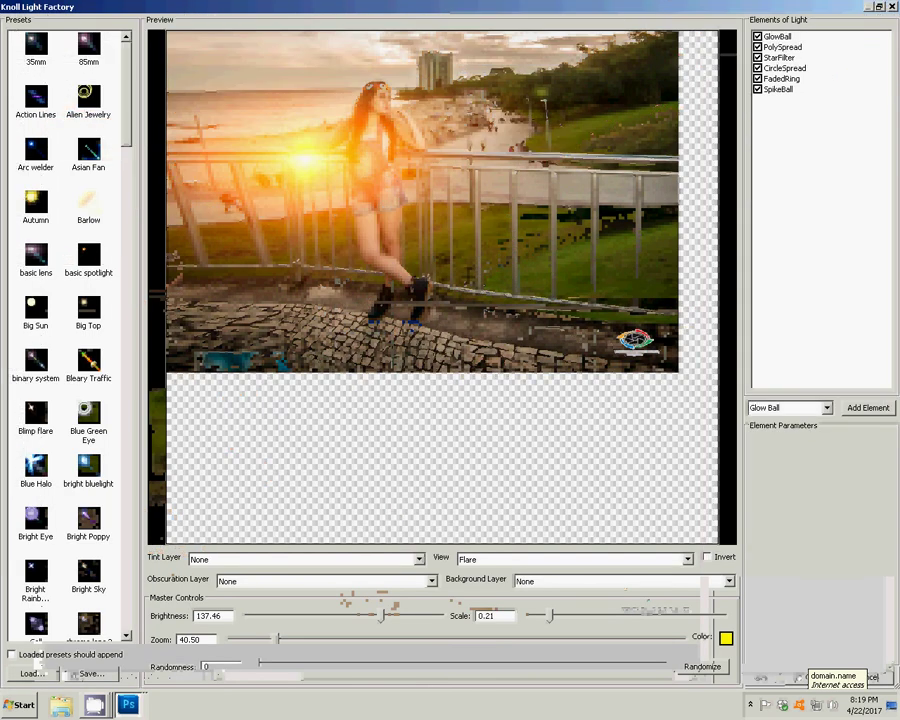
drag(244, 88, 272, 88)
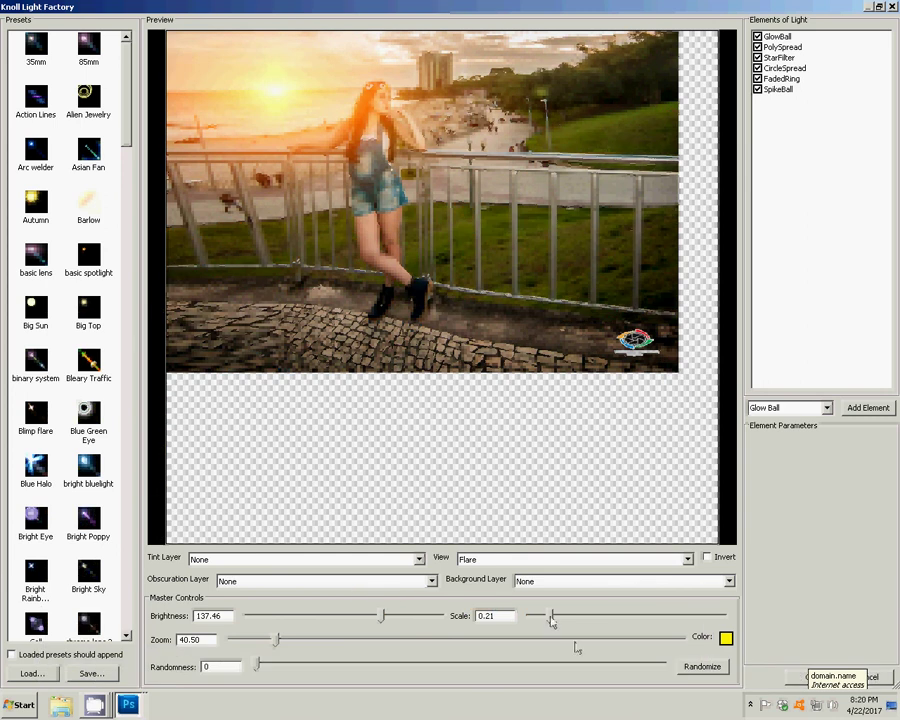
mouse_move(552, 617)
mouse_down()
mouse_move(569, 617)
mouse_move(551, 617)
mouse_up()
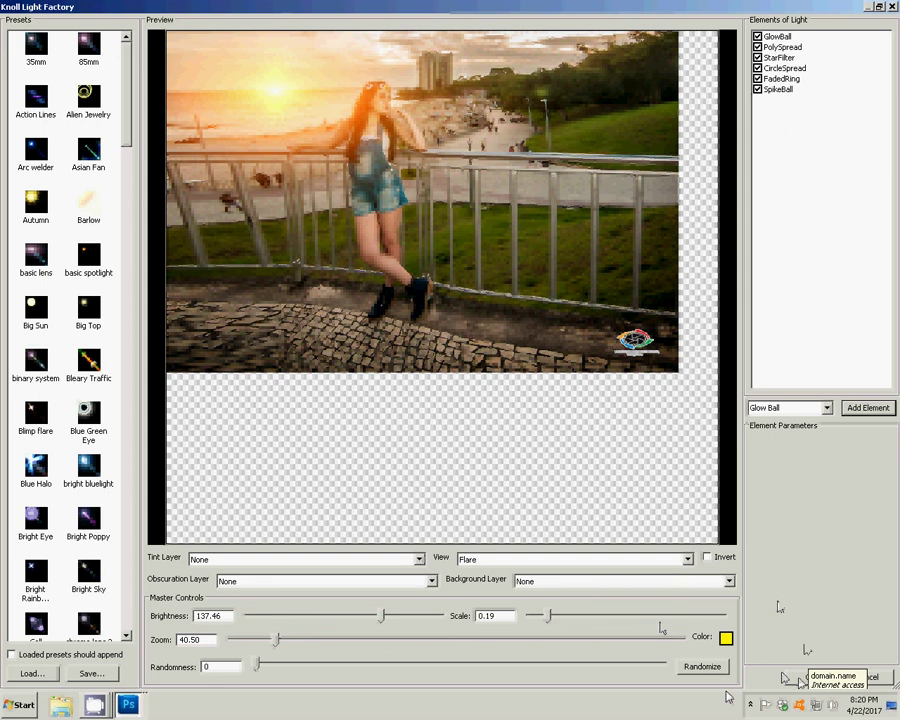
click(881, 7)
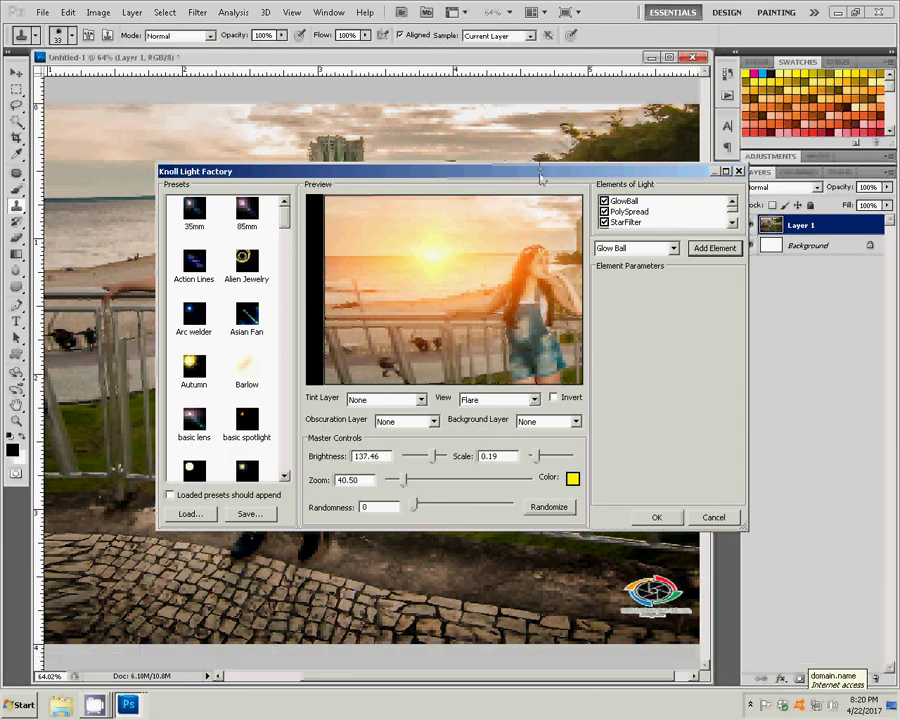
drag(538, 174, 563, 352)
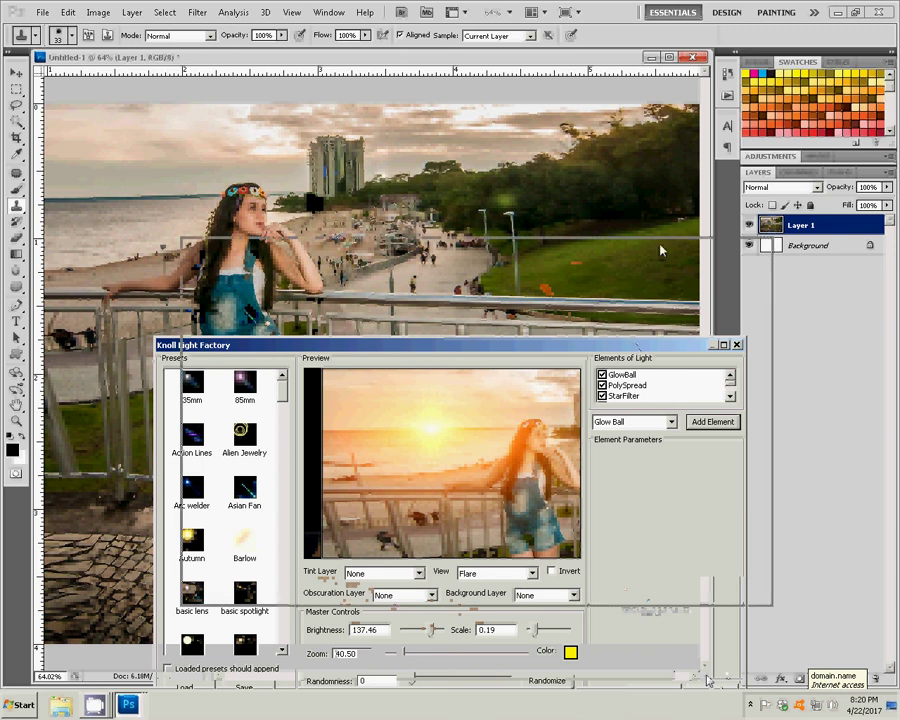
mouse_move(429, 349)
mouse_down()
mouse_move(458, 238)
mouse_move(550, 210)
mouse_up()
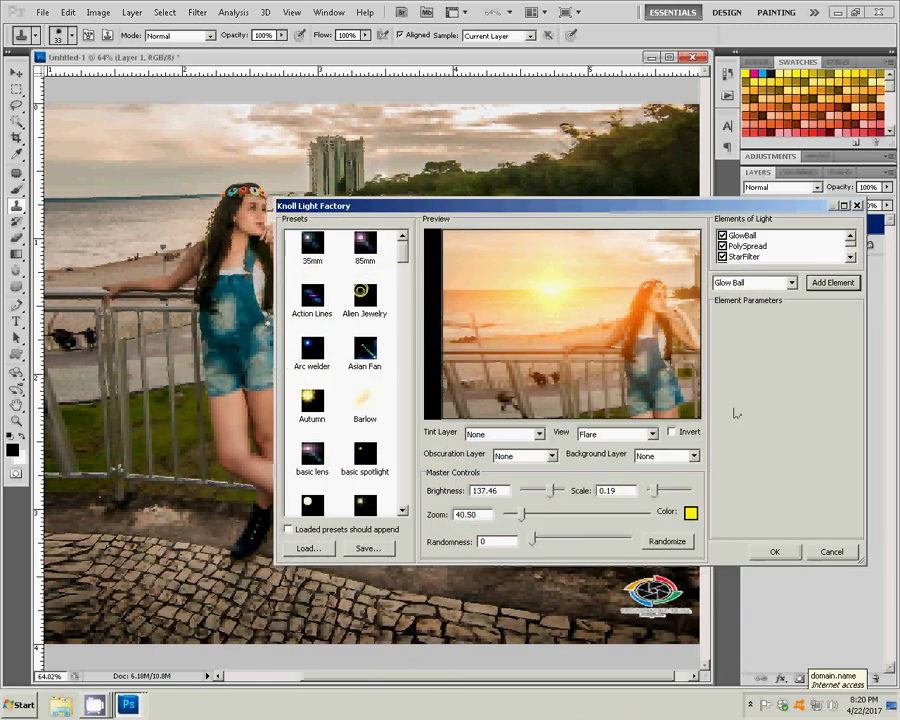
click(786, 551)
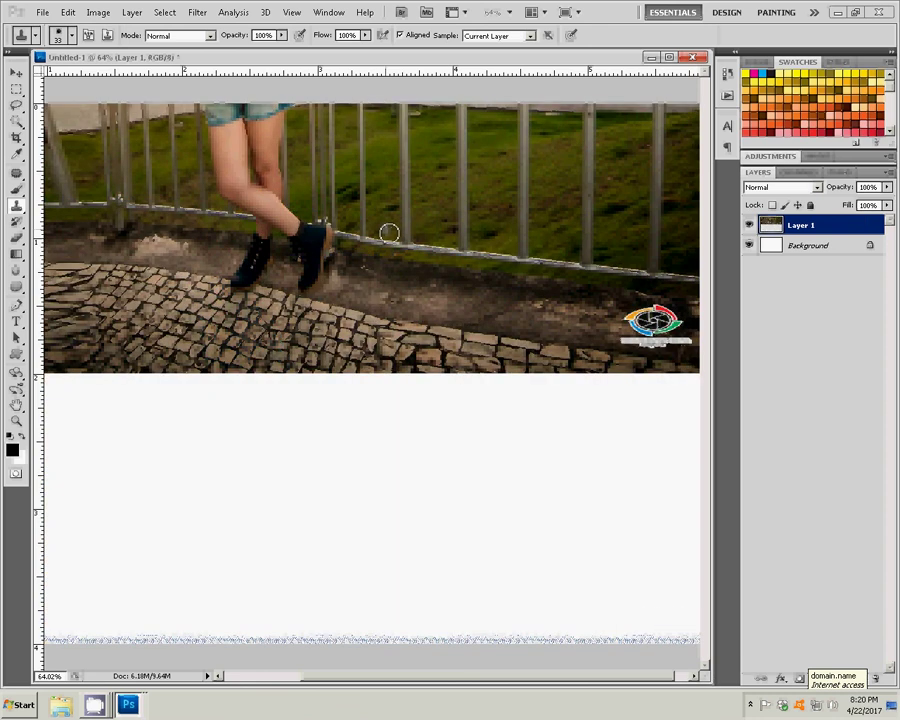
Fit the photo on screen and merge visible layers into a single Background layer.
click(16, 422)
right_click(285, 300)
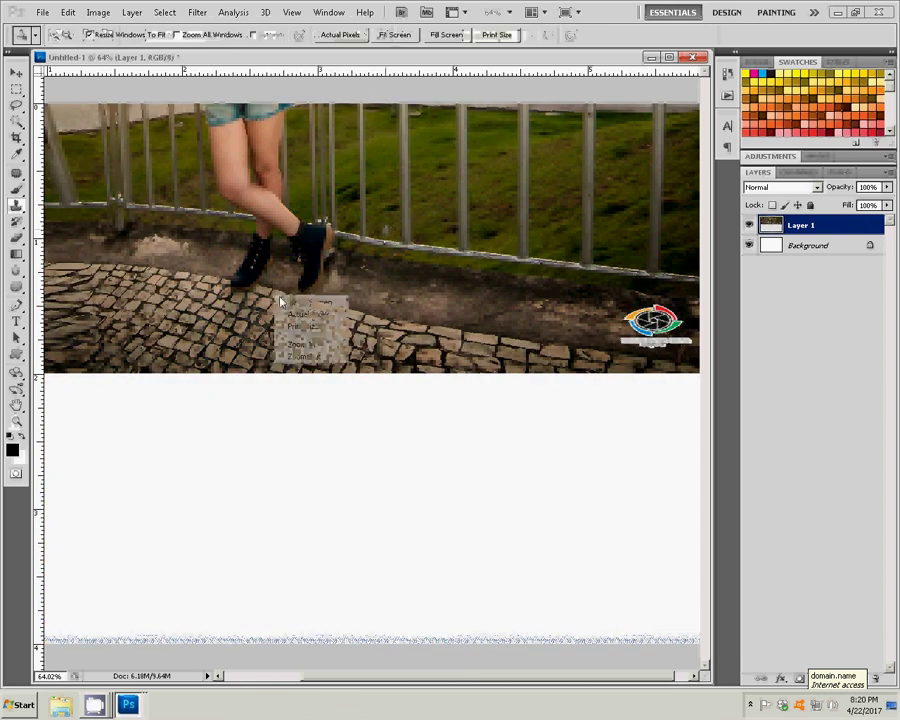
click(290, 302)
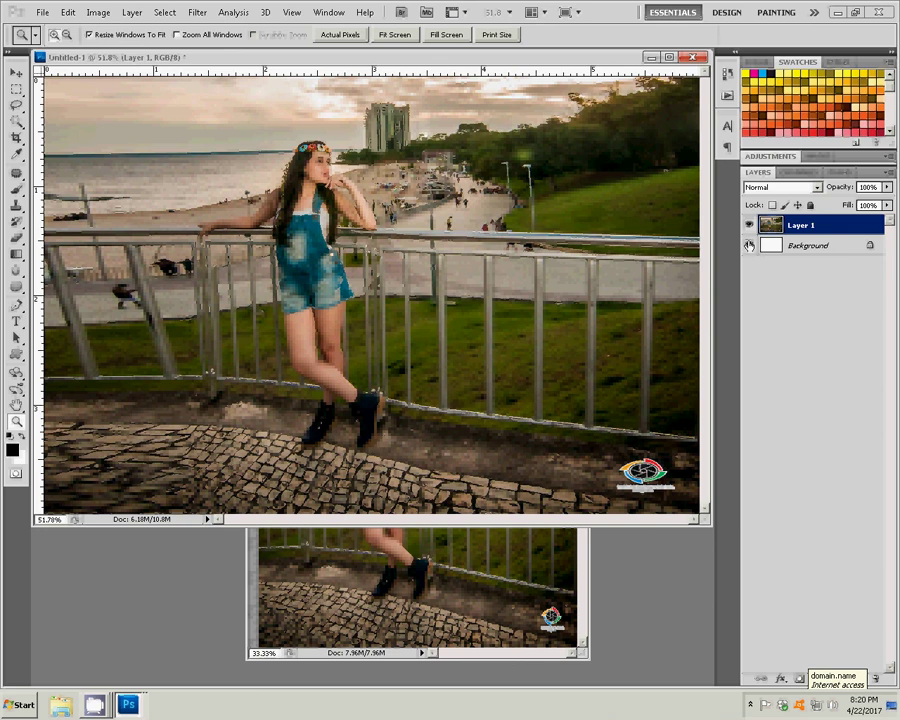
right_click(818, 230)
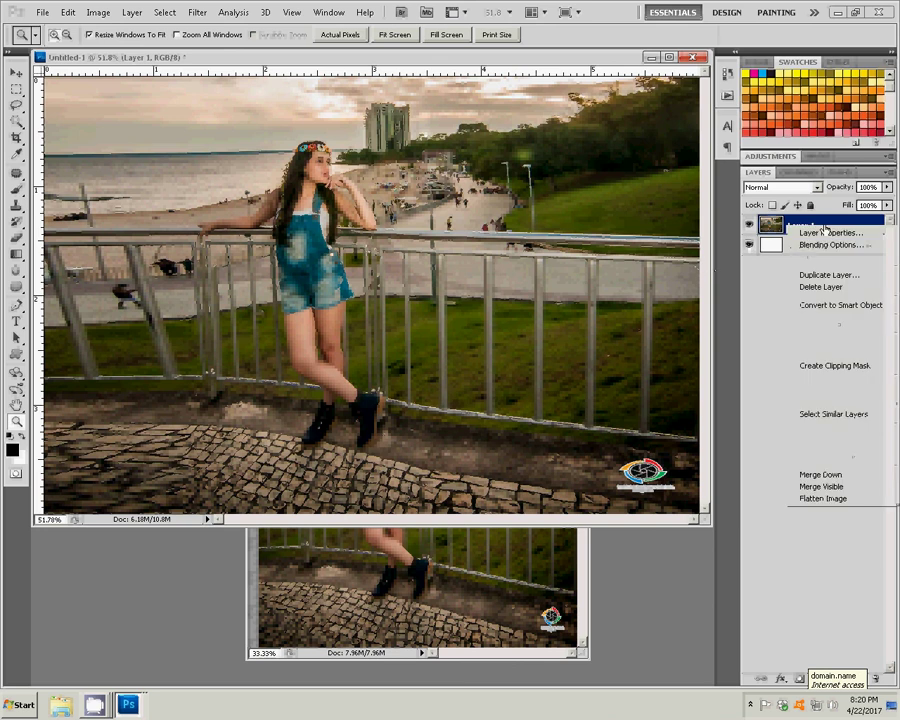
click(741, 291)
click(131, 12)
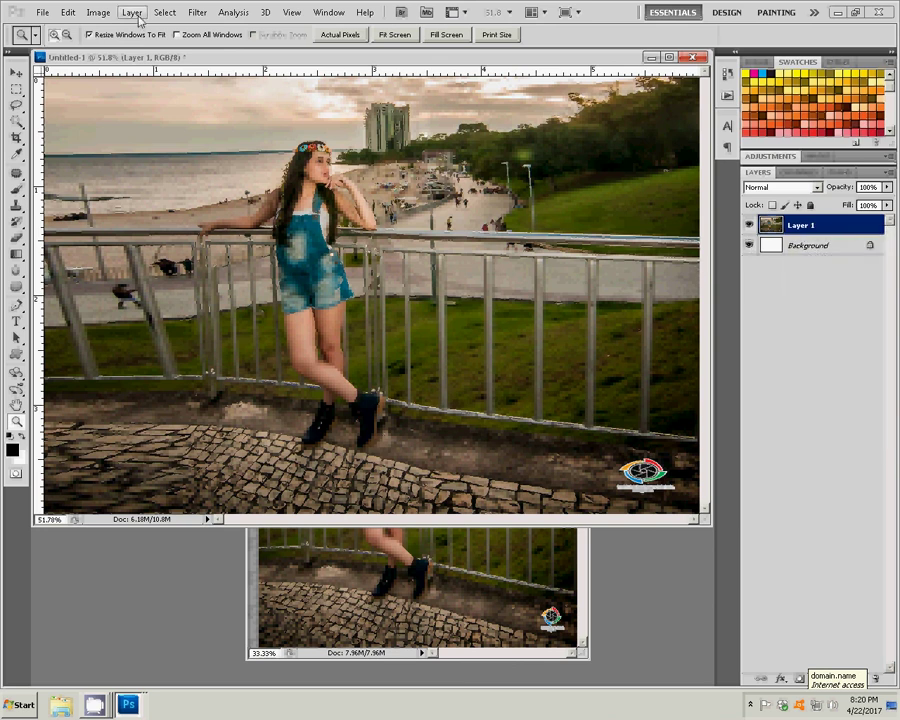
click(163, 420)
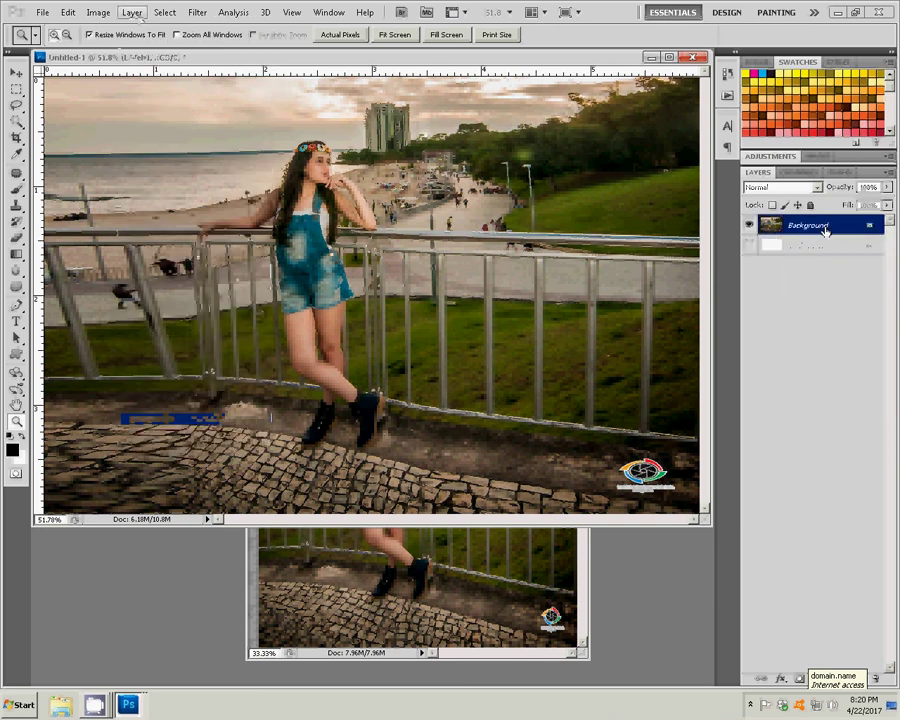
Duplicate the Background layer as 'Background copy'.
right_click(795, 227)
click(826, 256)
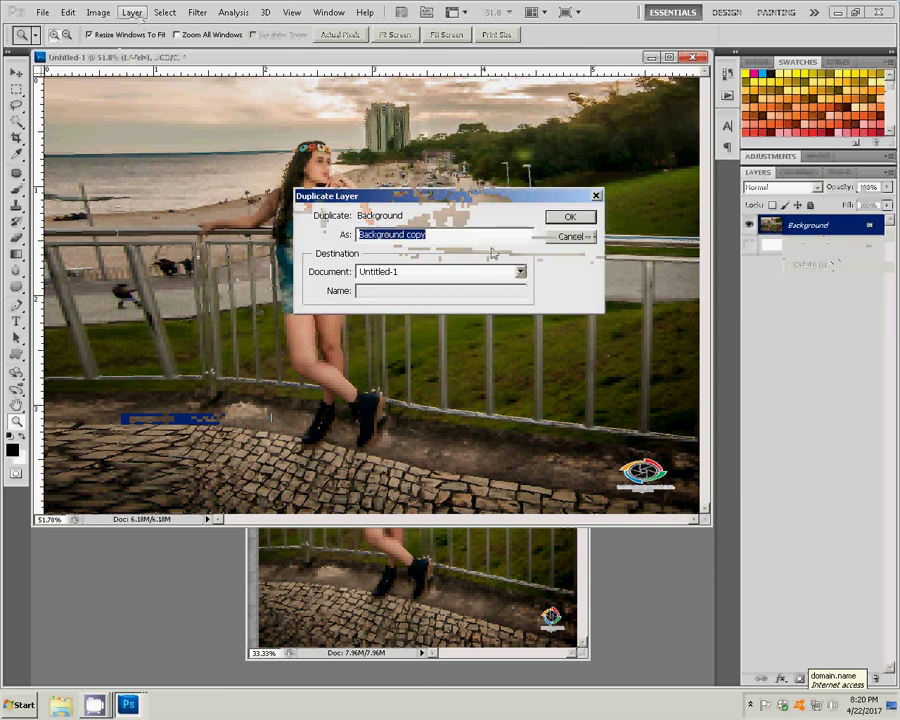
key(Return)
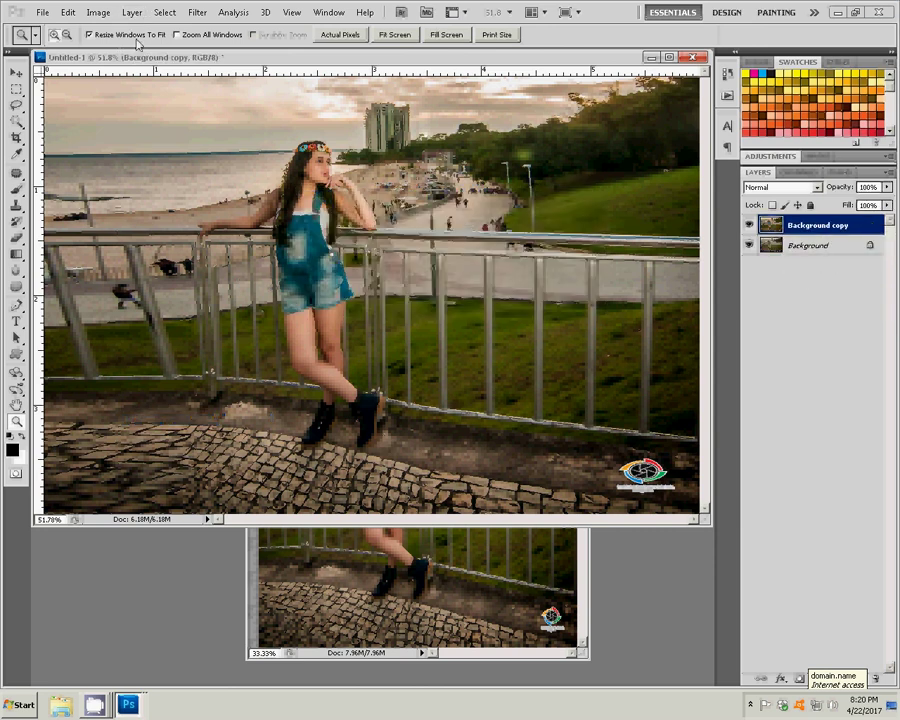
Reopen Knoll Light Factory on Background copy and dismiss the notice when Photoshop crashes.
click(197, 12)
mouse_move(229, 327)
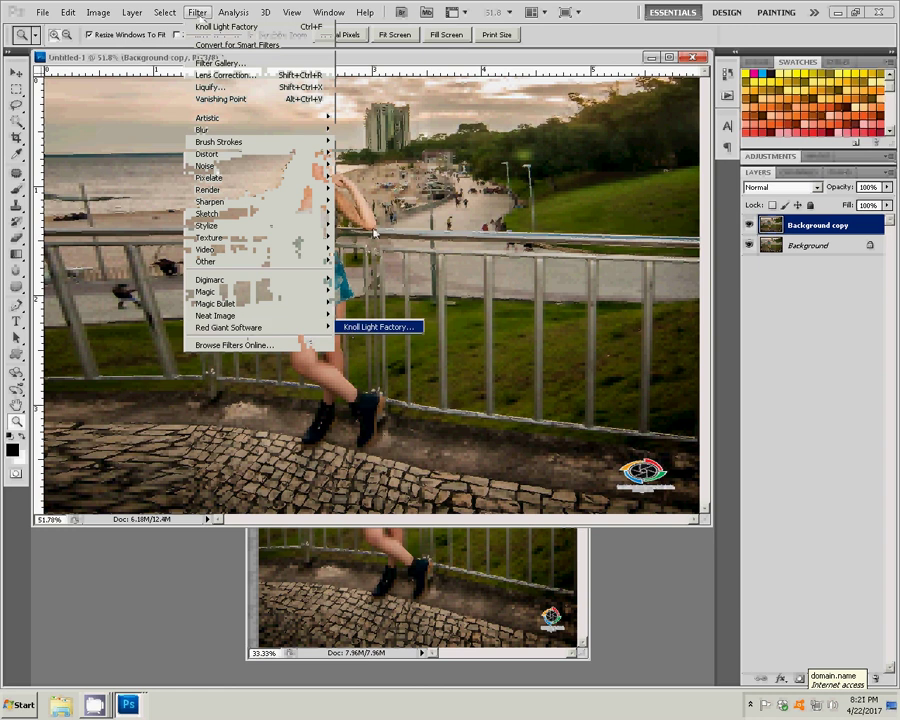
click(384, 332)
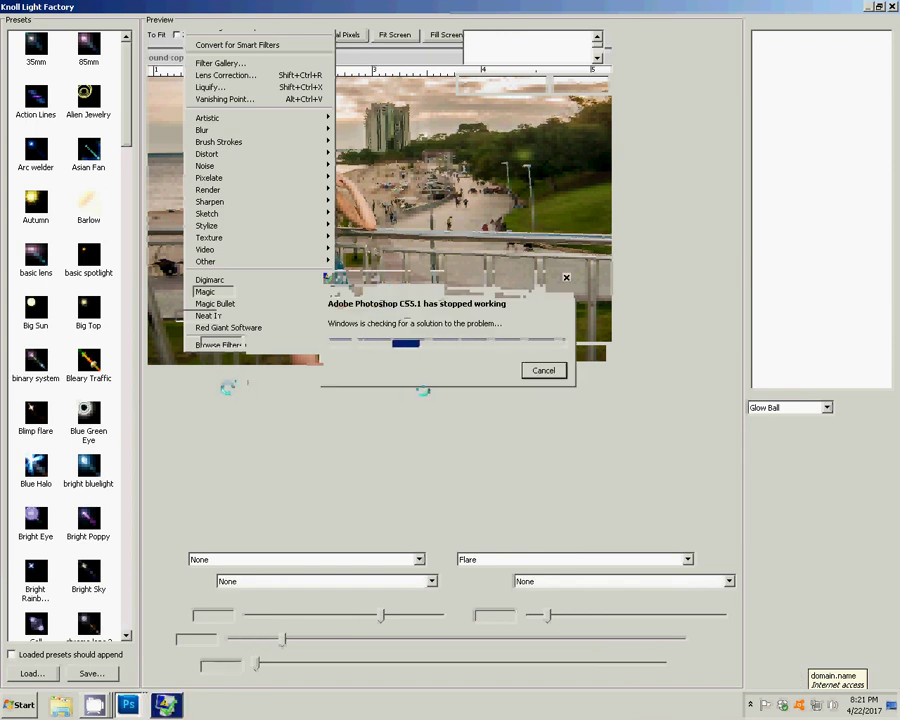
click(544, 371)
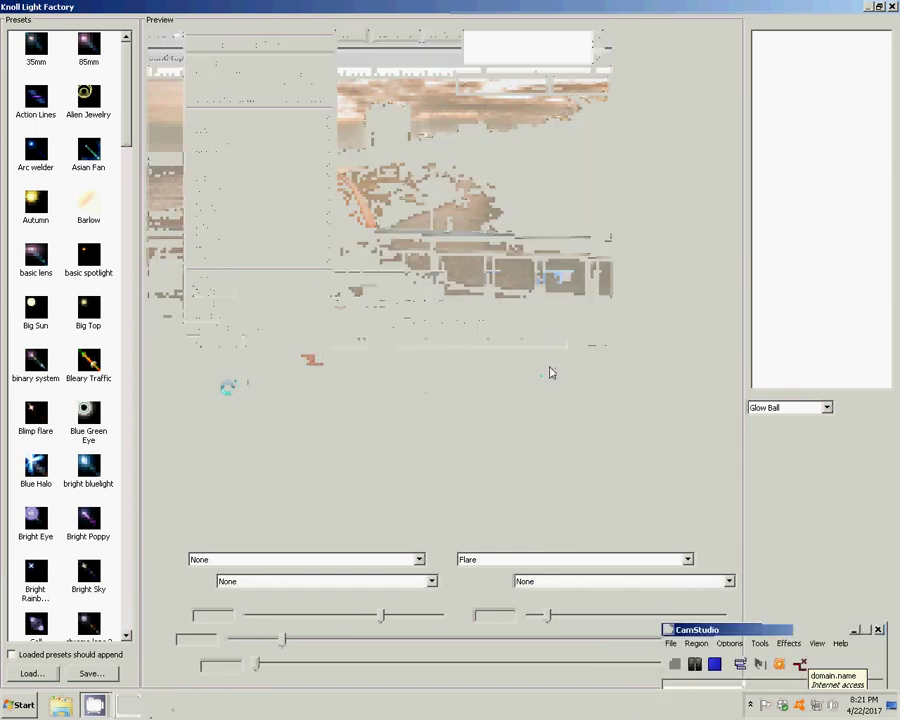